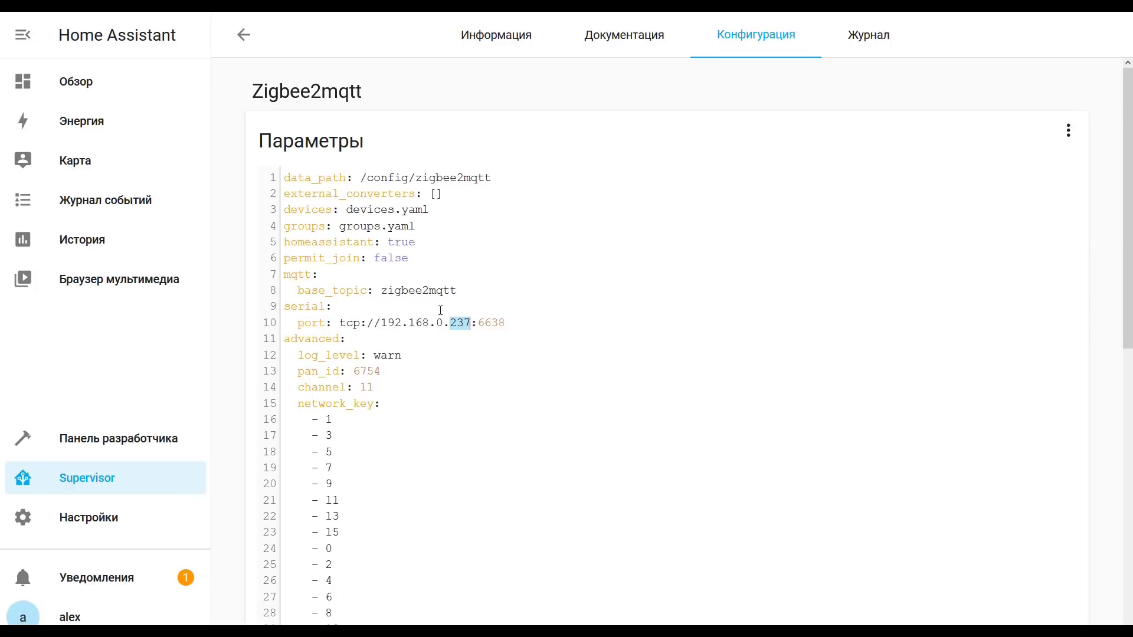
Step: Set log_level to info in the advanced section of the Zigbee2mqtt add-on configuration
{"action": "double_click", "coordinate": [491, 327]}
{"action": "double_click", "coordinate": [378, 355]}
{"action": "left_click", "coordinate": [381, 356]}
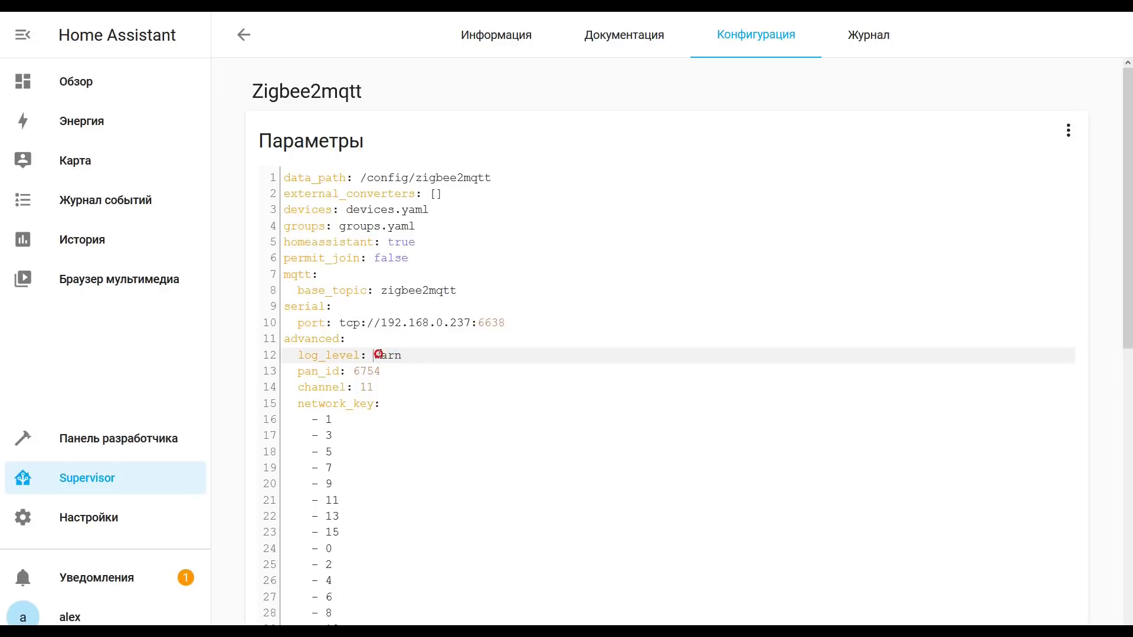
{"action": "double_click", "coordinate": [394, 355]}
{"action": "type", "text": "info"}
Step: Set pan_id to 6355 and the Zigbee channel to 15 in the advanced section
{"action": "left_click_drag", "start_coordinate": [360, 371], "coordinate": [381, 372]}
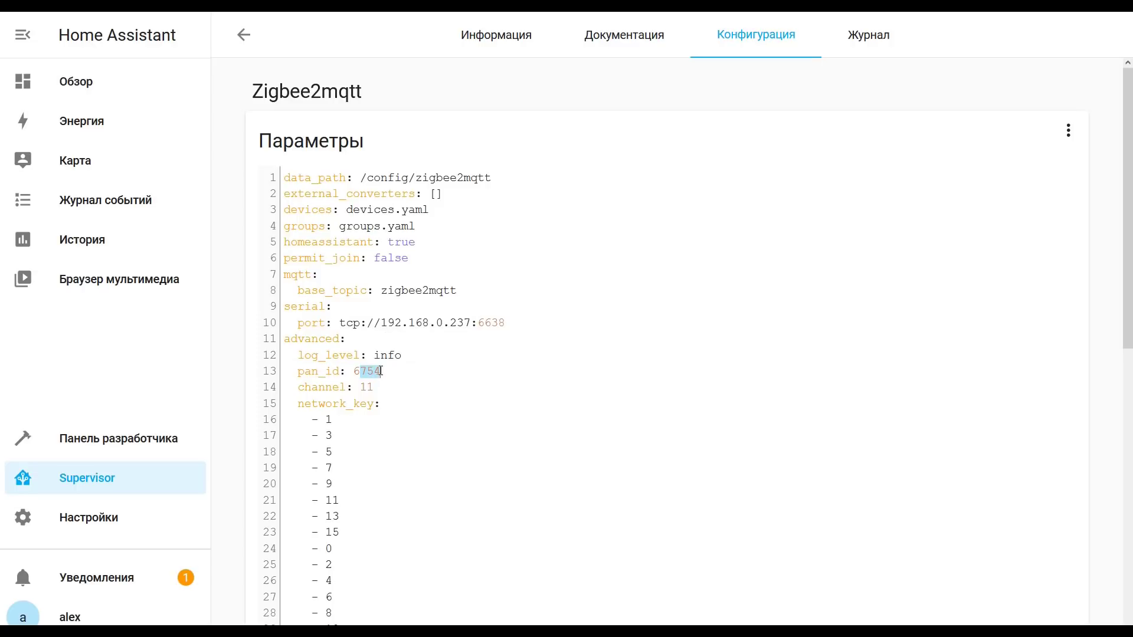
{"action": "type", "text": "3"}
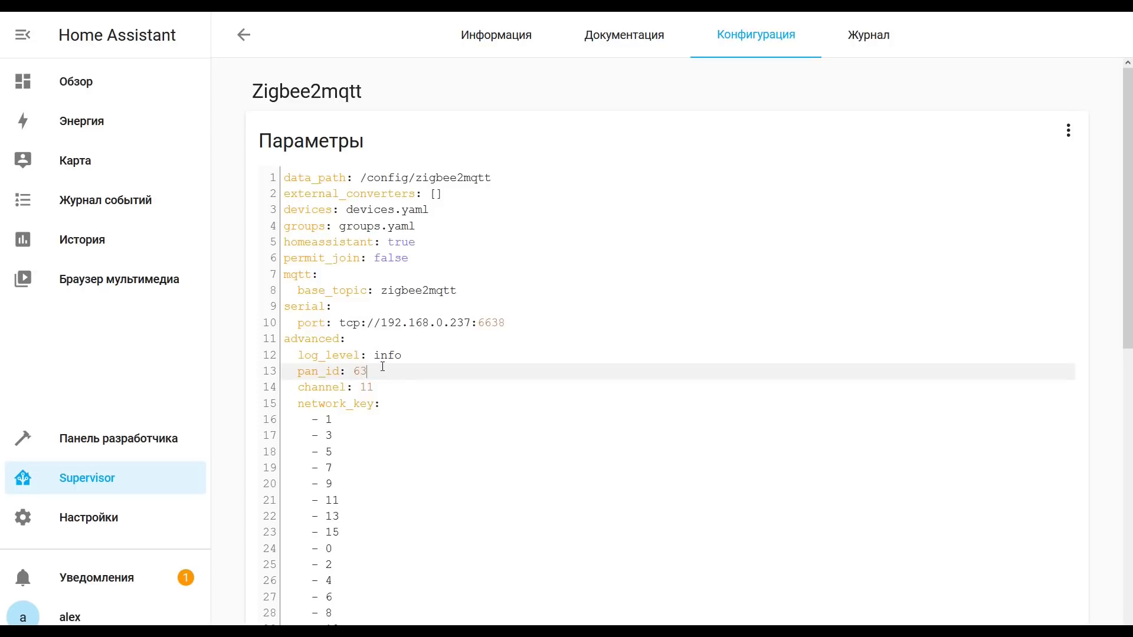
{"action": "type", "text": "55"}
{"action": "left_click", "coordinate": [370, 382]}
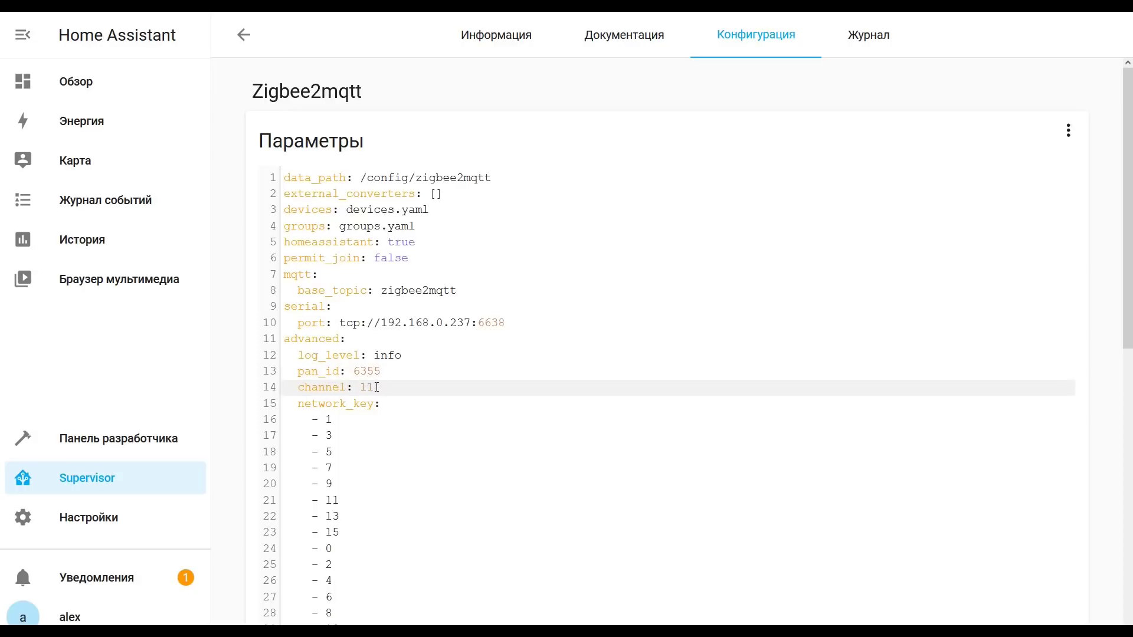
{"action": "double_click", "coordinate": [368, 387]}
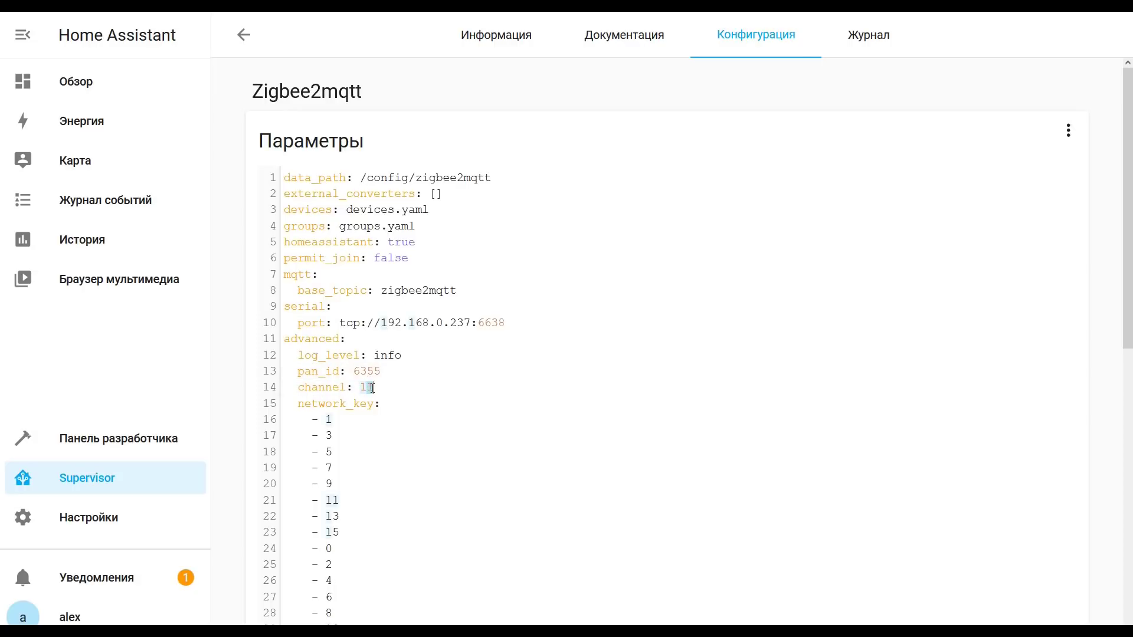
{"action": "type", "text": "15"}
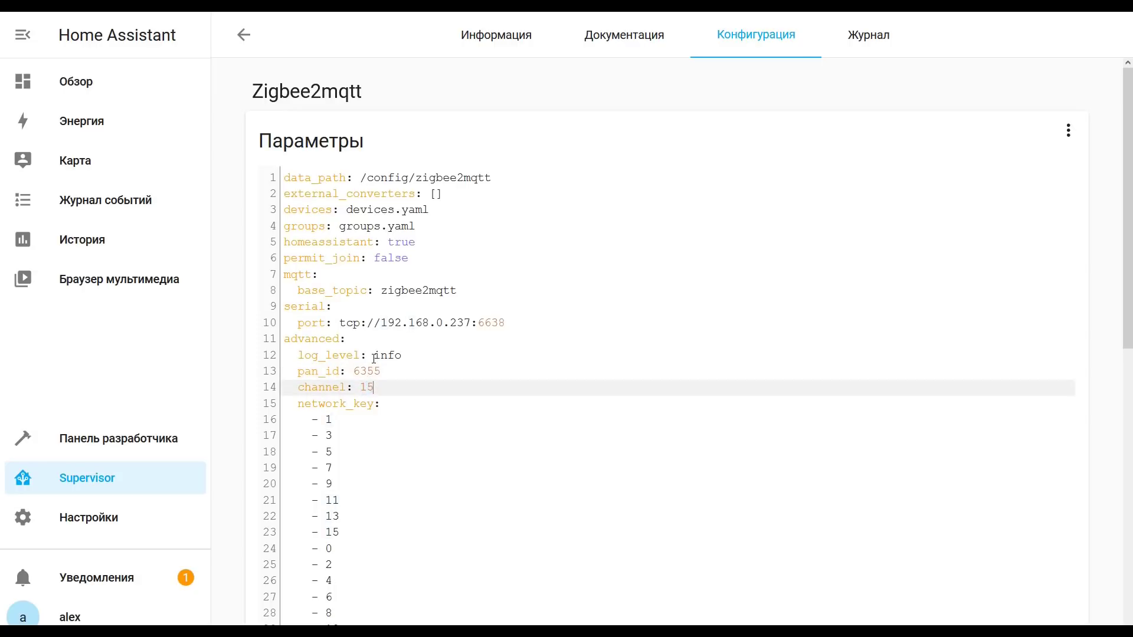
Step: Add the line last_seen: ISO_8601 below availability_passlist in the advanced section
{"action": "scroll", "coordinate": [403, 341], "scroll_direction": "down", "scroll_amount": 5}
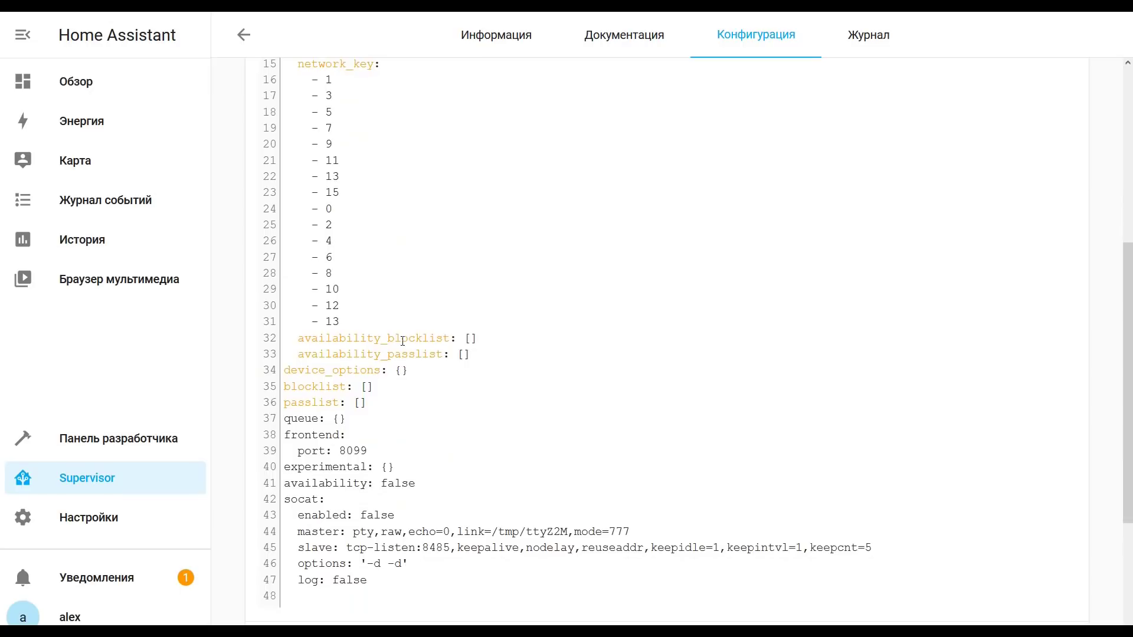
{"action": "left_click", "coordinate": [479, 353]}
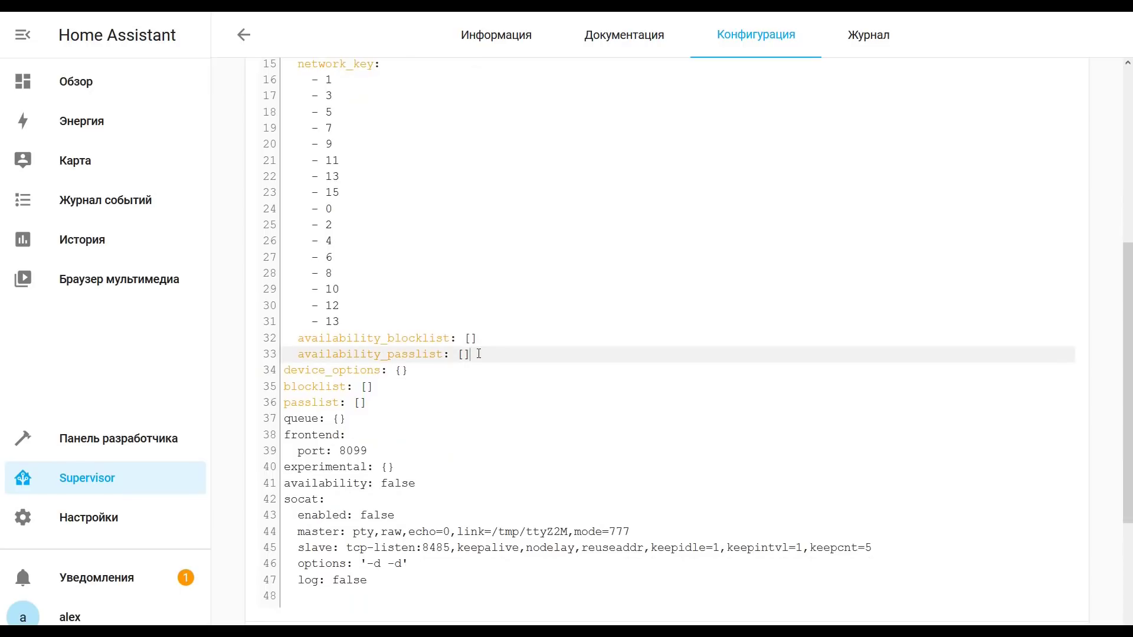
{"action": "key", "text": "Return"}
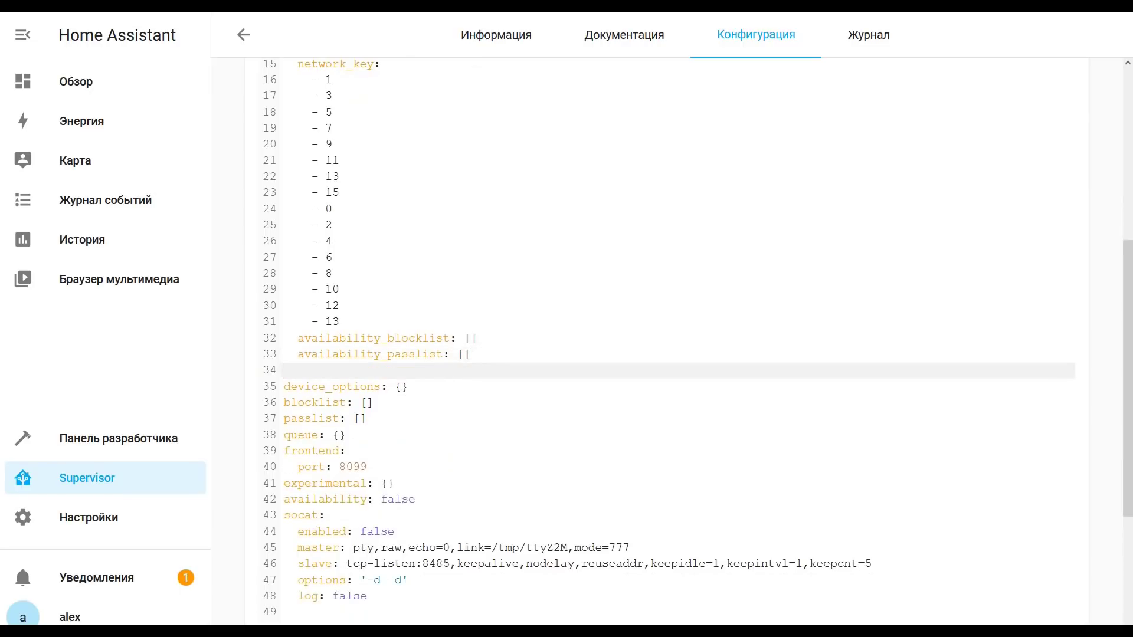
{"action": "left_click", "coordinate": [287, 373]}
{"action": "type", "text": "last_seen: ISO_8601"}
Step: Set availability to true and save the add-on configuration
{"action": "left_click_drag", "start_coordinate": [284, 499], "coordinate": [433, 500]}
{"action": "type", "text": "true"}
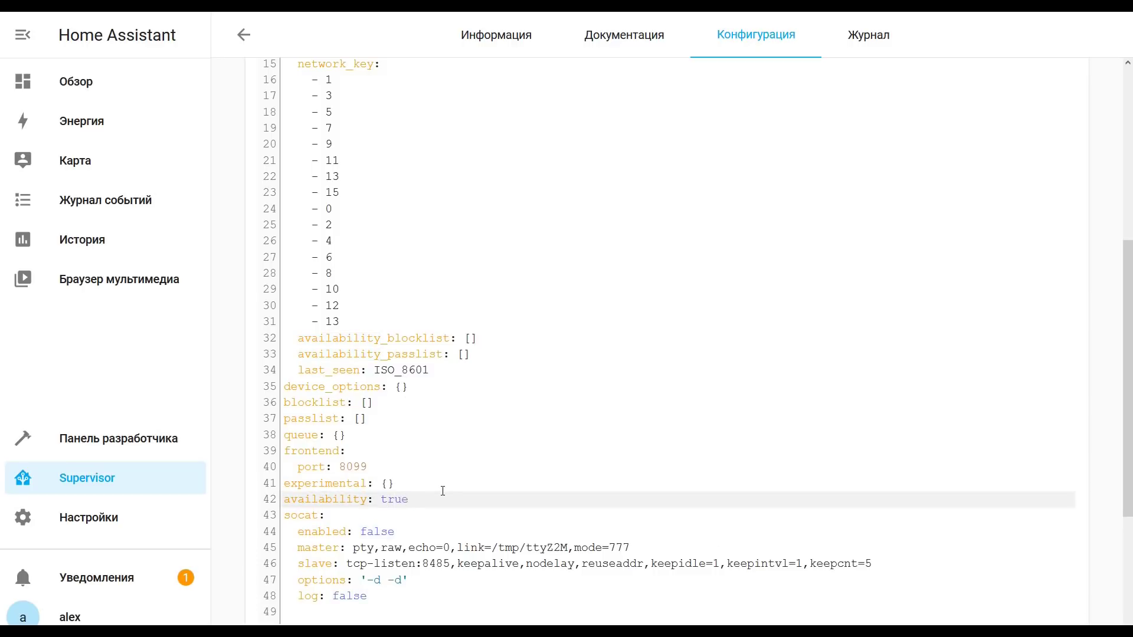
{"action": "scroll", "coordinate": [750, 317], "scroll_direction": "down", "scroll_amount": 3}
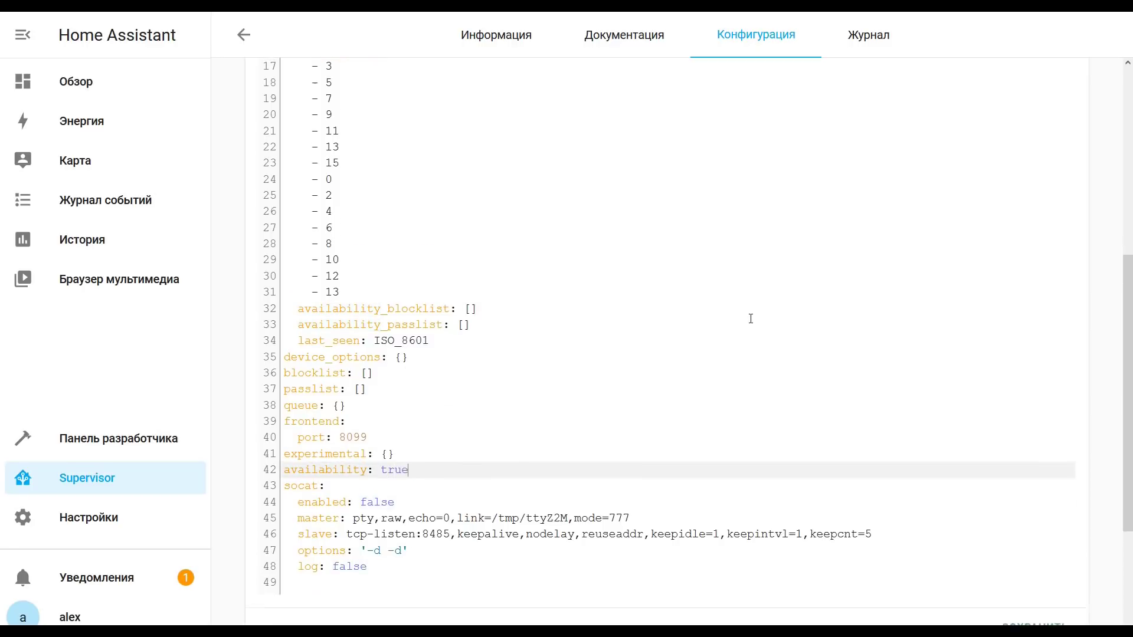
{"action": "left_click", "coordinate": [1034, 487]}
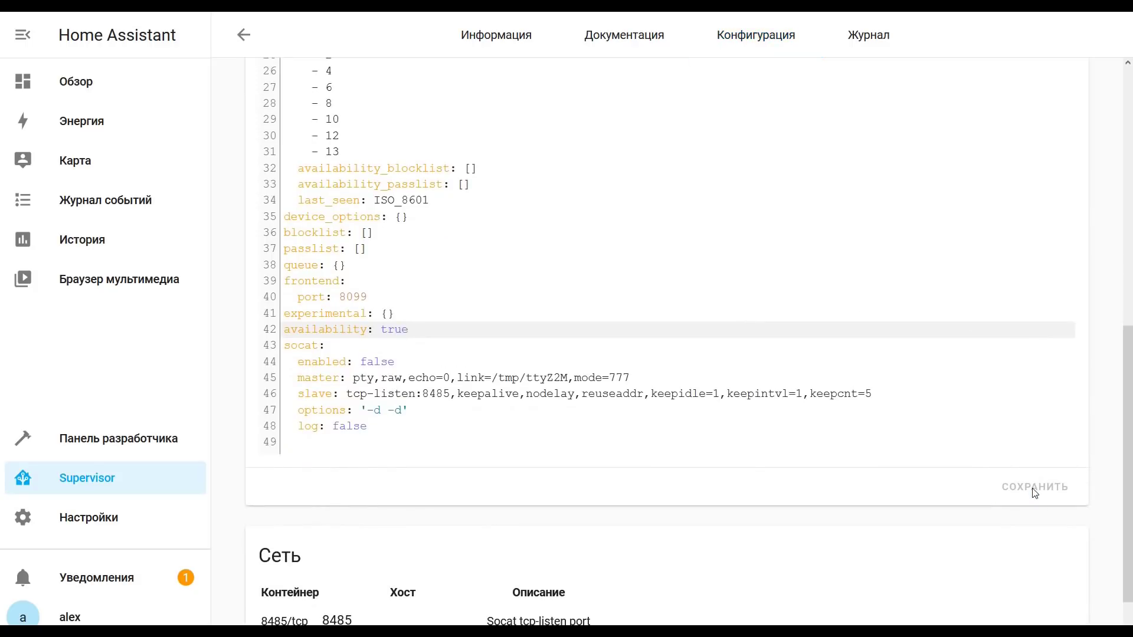
Step: Start the Zigbee2mqtt add-on from its information page
{"action": "scroll", "coordinate": [830, 397], "scroll_direction": "up", "scroll_amount": 4}
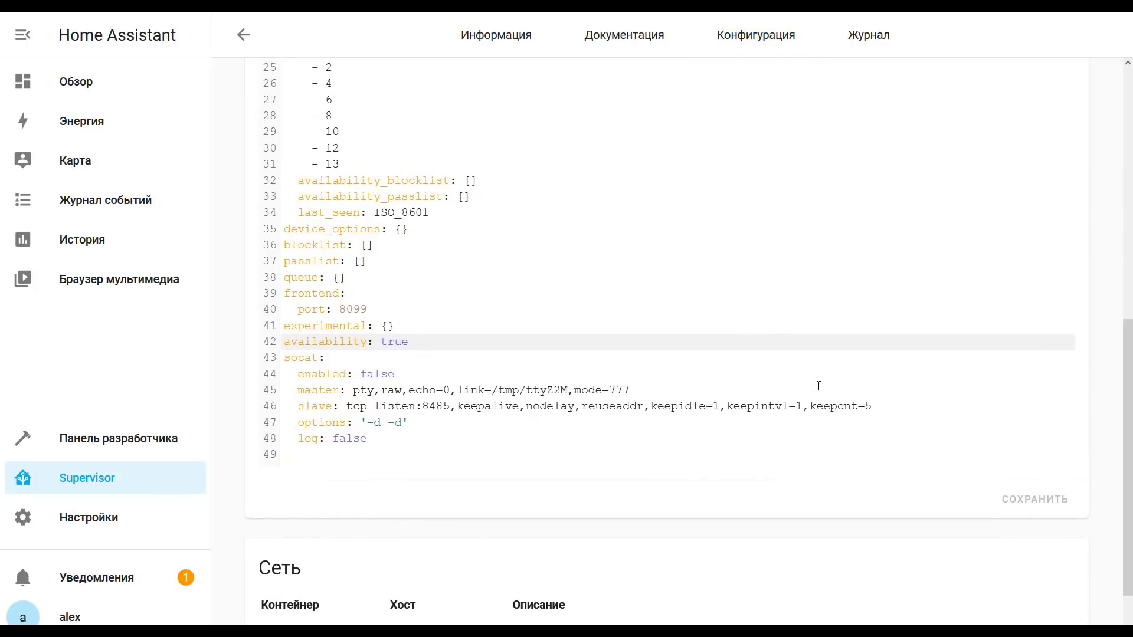
{"action": "left_click", "coordinate": [496, 34]}
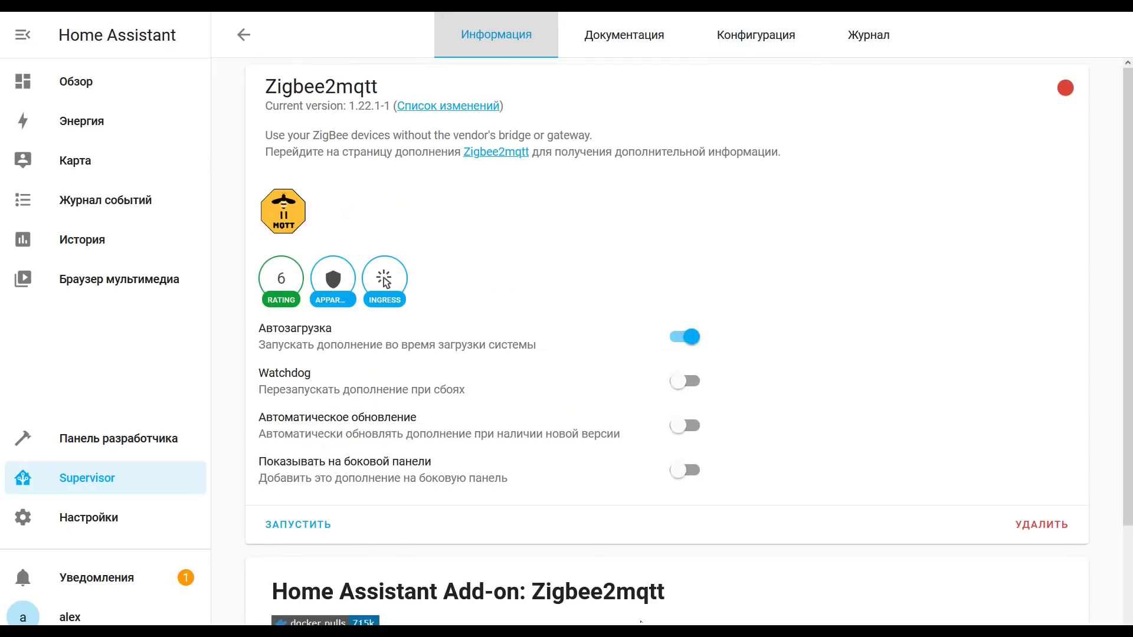
{"action": "left_click", "coordinate": [304, 525]}
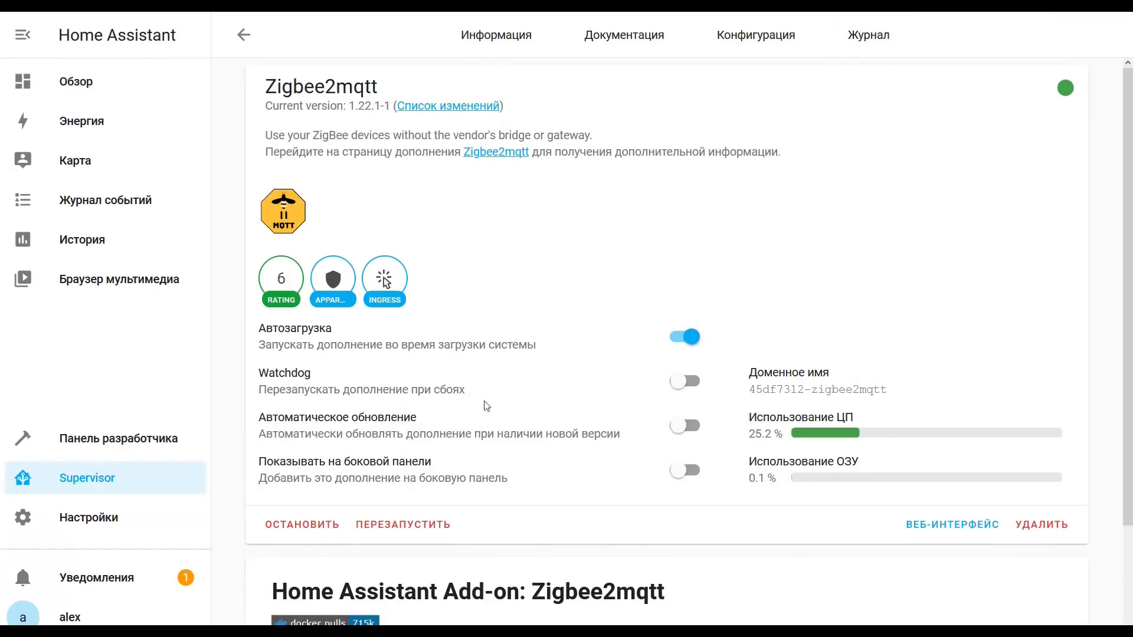
Step: Refresh the Zigbee2mqtt add-on log repeatedly and check the startup messages for the coordinator, MQTT connection and frontend
{"action": "left_click", "coordinate": [856, 47]}
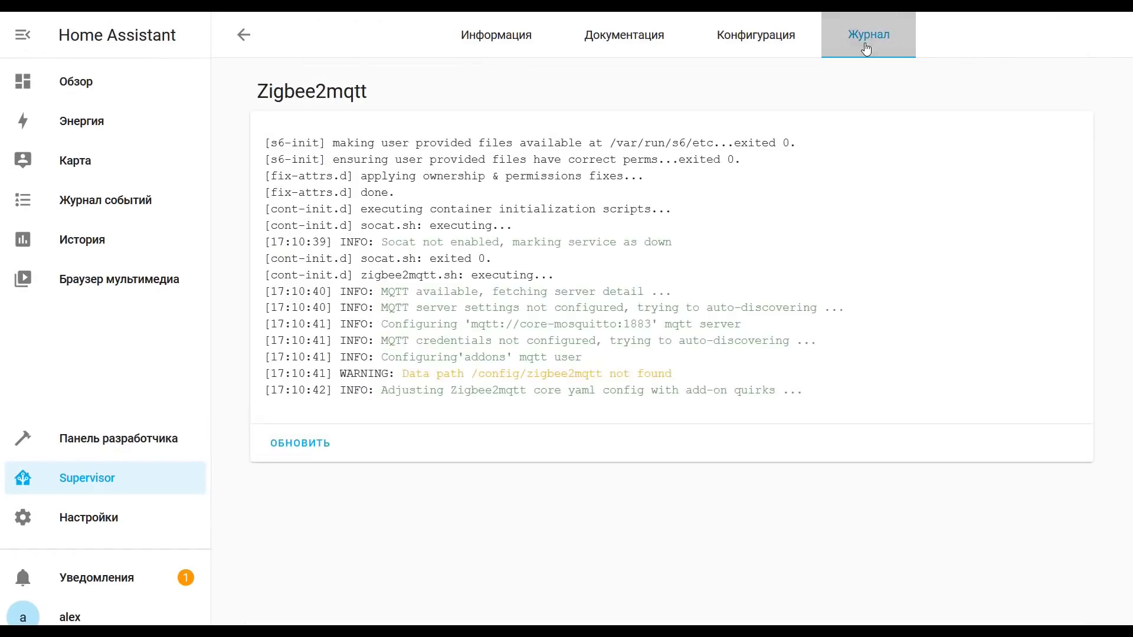
{"action": "left_click", "coordinate": [306, 450]}
{"action": "left_click", "coordinate": [301, 558]}
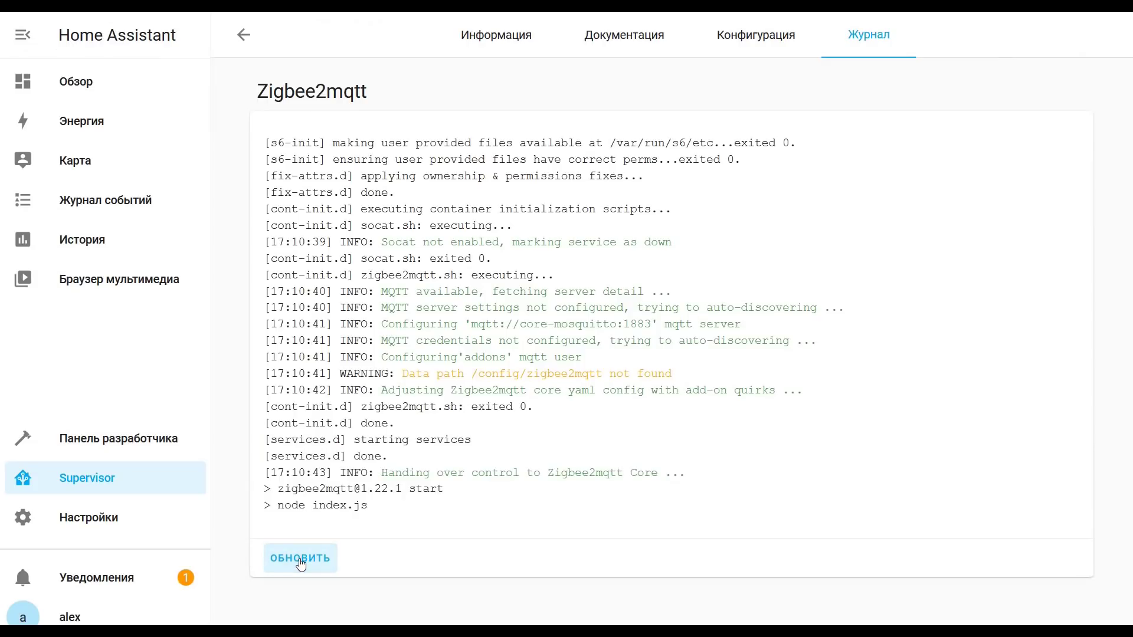
{"action": "left_click", "coordinate": [301, 561]}
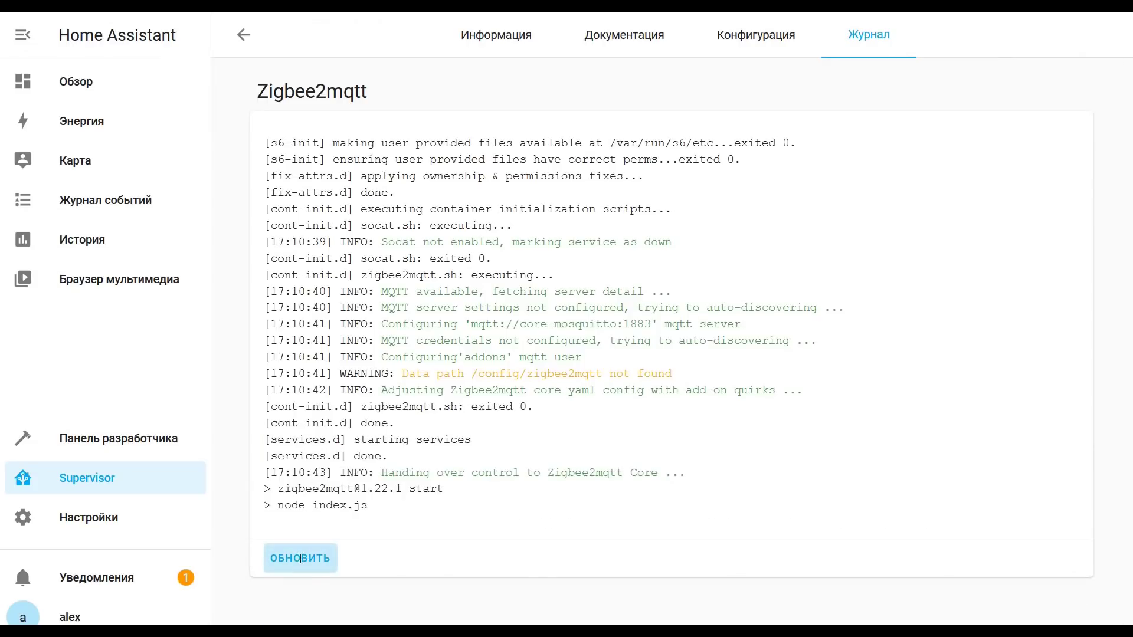
{"action": "left_click", "coordinate": [315, 623]}
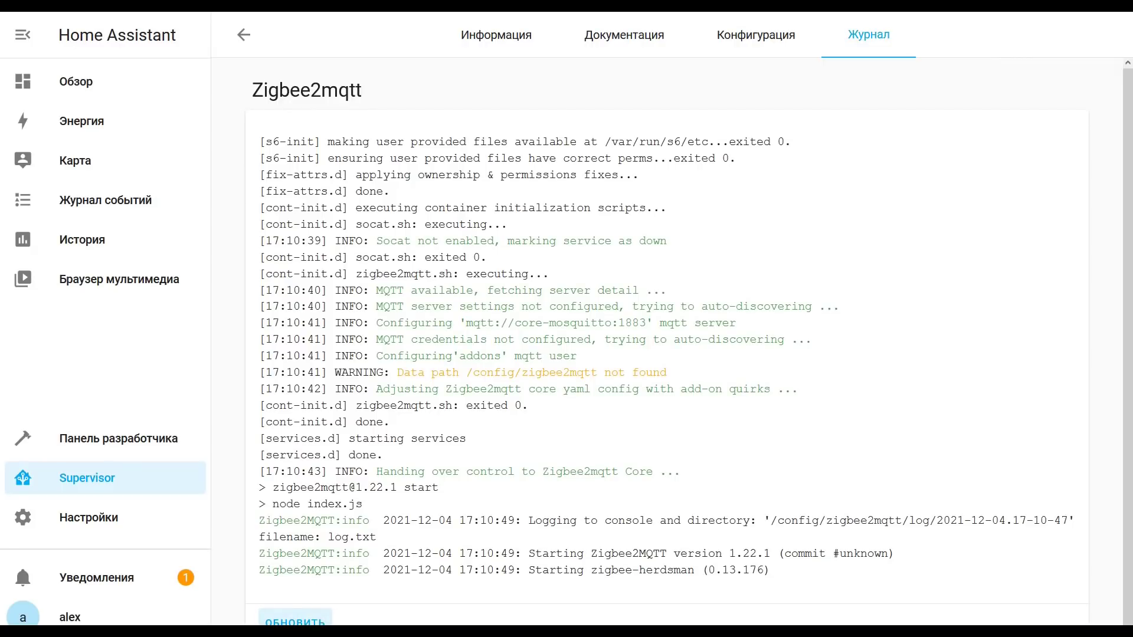
{"action": "left_click", "coordinate": [317, 623]}
{"action": "left_click", "coordinate": [319, 623]}
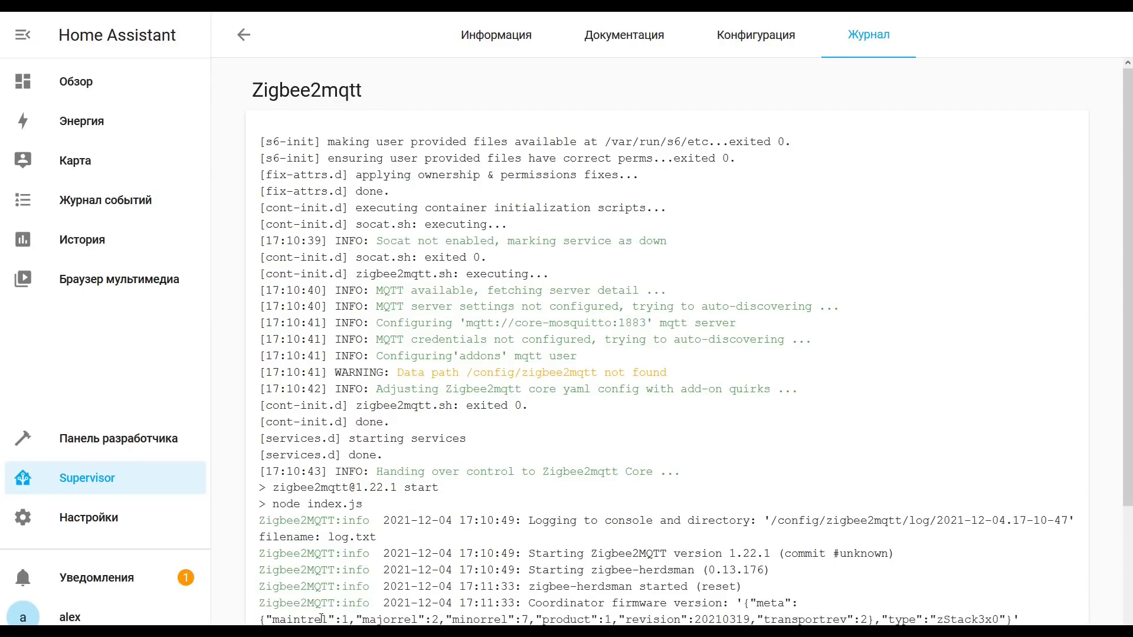
{"action": "scroll", "coordinate": [426, 474], "scroll_direction": "down", "scroll_amount": 1}
{"action": "scroll", "coordinate": [426, 474], "scroll_direction": "down", "scroll_amount": 3}
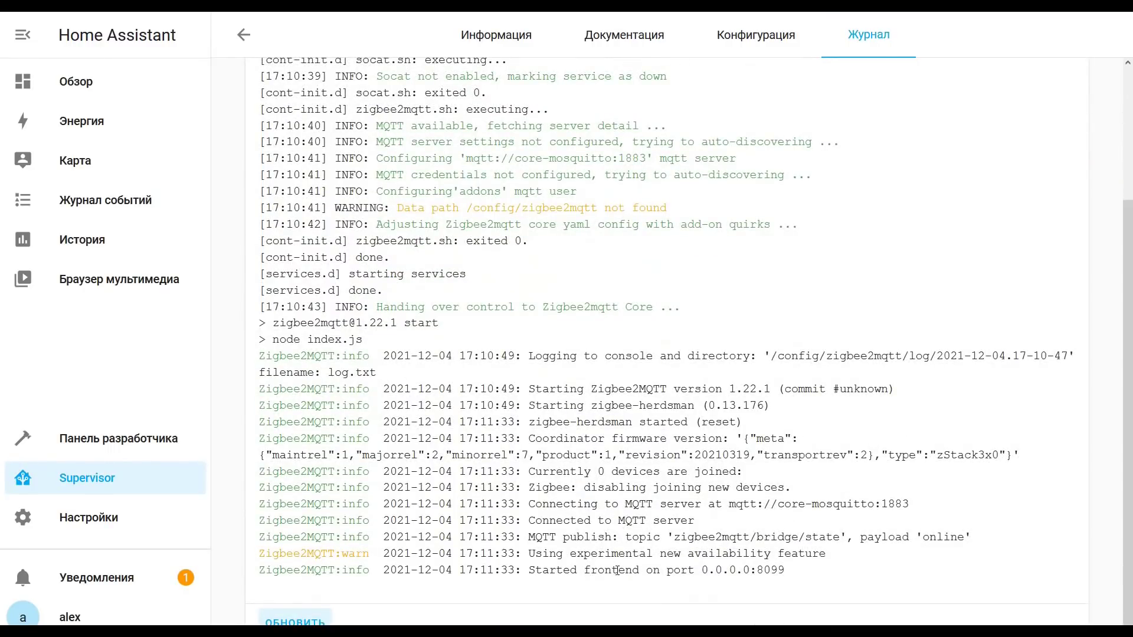
{"action": "left_click_drag", "start_coordinate": [528, 570], "coordinate": [791, 571]}
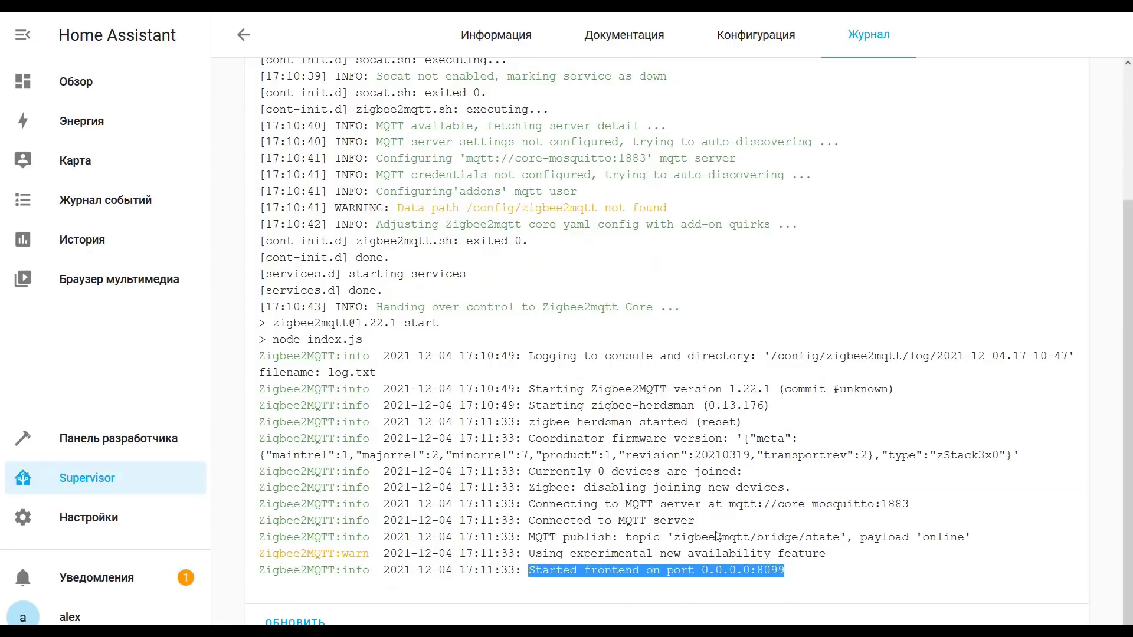
{"action": "scroll", "coordinate": [638, 506], "scroll_direction": "up", "scroll_amount": 3}
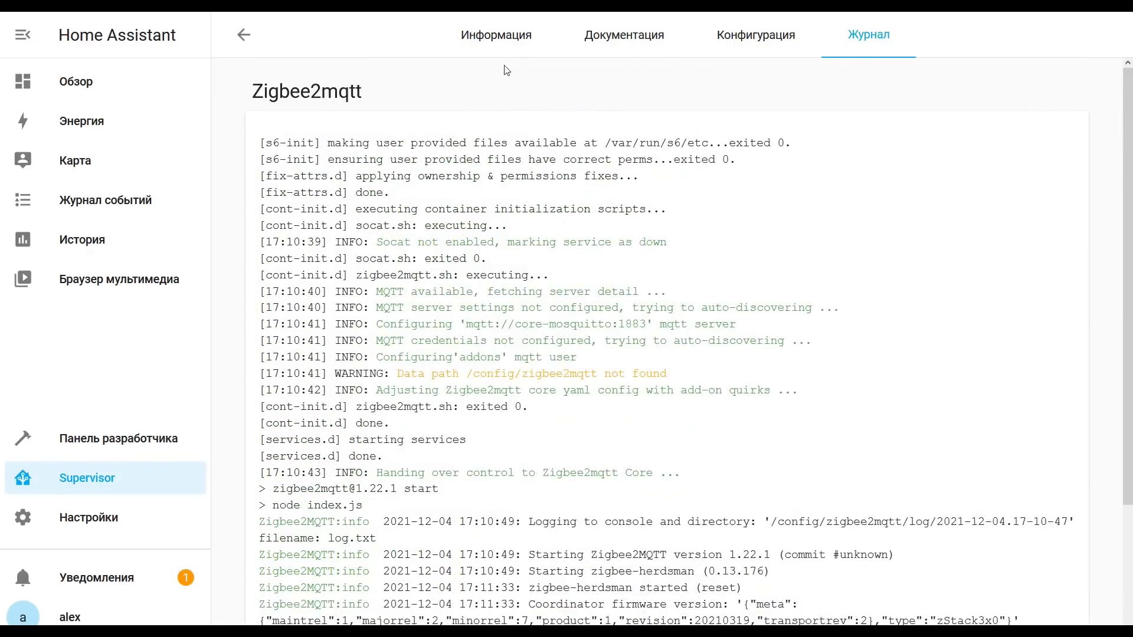
Step: Enable Watchdog and the sidebar display option for the Zigbee2mqtt add-on
{"action": "left_click", "coordinate": [504, 39]}
{"action": "left_click", "coordinate": [685, 381]}
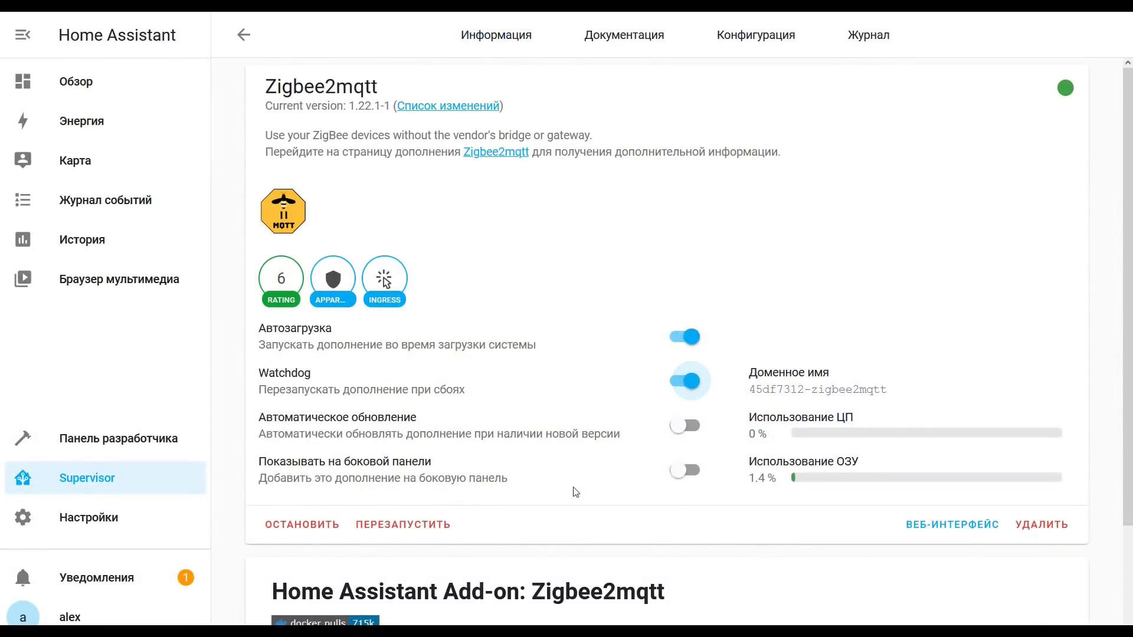
{"action": "left_click", "coordinate": [685, 471]}
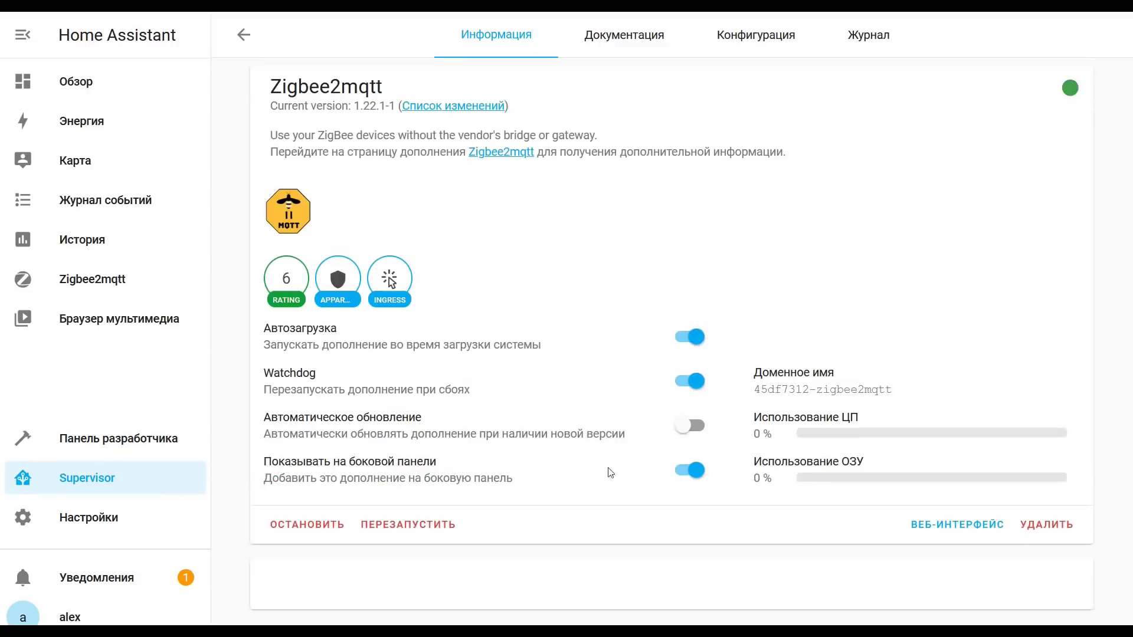
Step: Open the Zigbee2MQTT web interface and review the program, coordinator and frontend details on its about page
{"action": "left_click", "coordinate": [75, 284]}
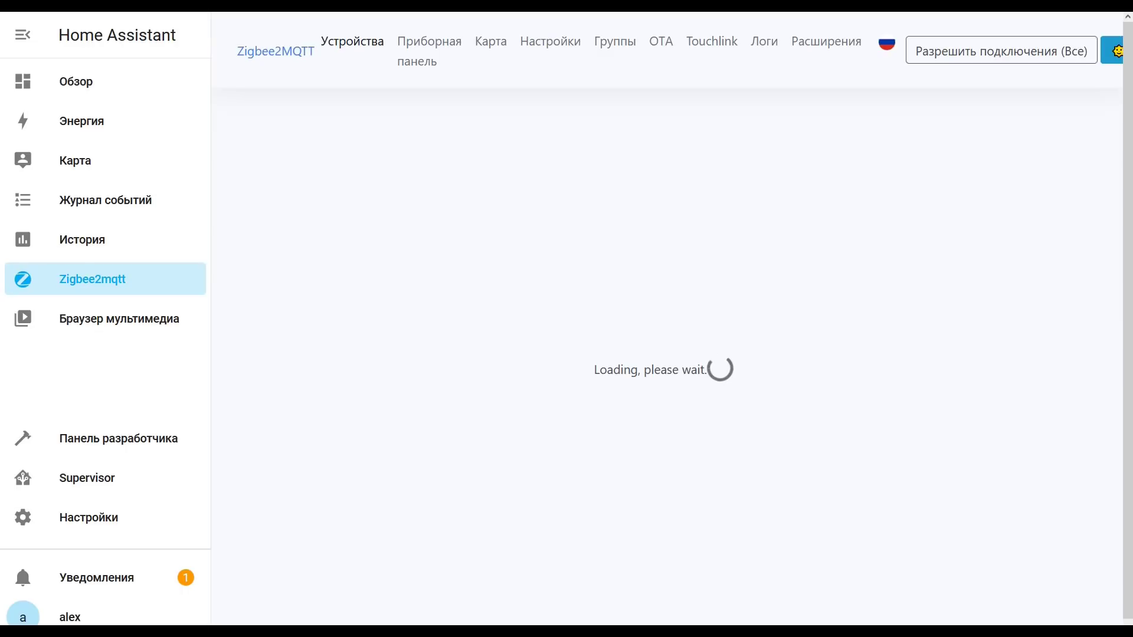
{"action": "left_click", "coordinate": [546, 46]}
{"action": "left_click", "coordinate": [475, 136]}
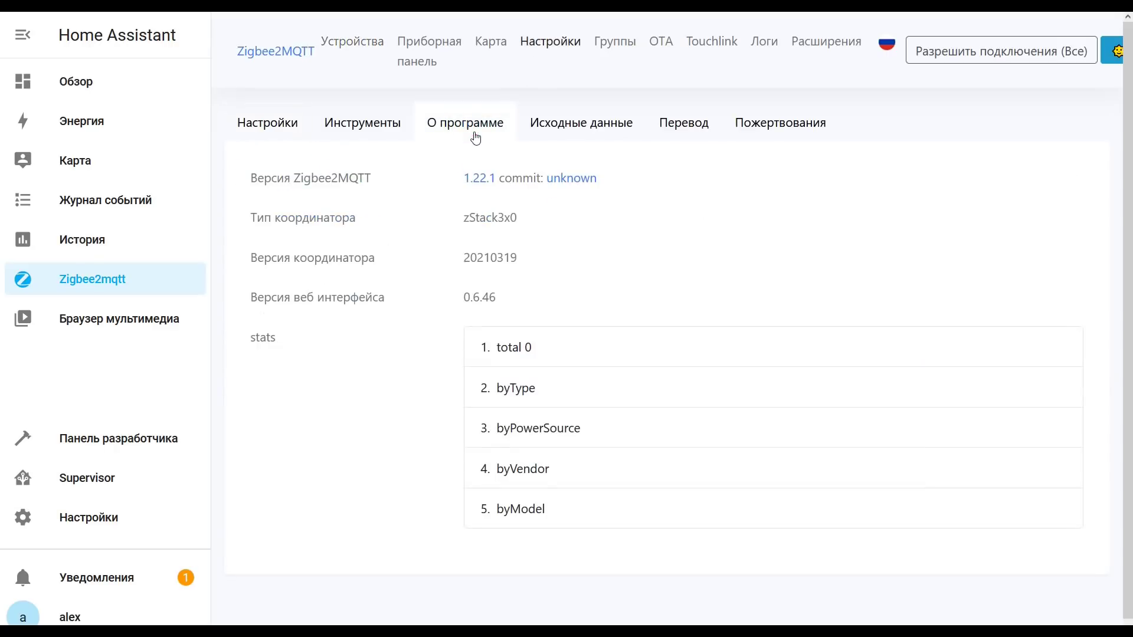
{"action": "left_click_drag", "start_coordinate": [465, 258], "coordinate": [520, 262]}
{"action": "left_click", "coordinate": [515, 180]}
{"action": "left_click_drag", "start_coordinate": [464, 218], "coordinate": [536, 218]}
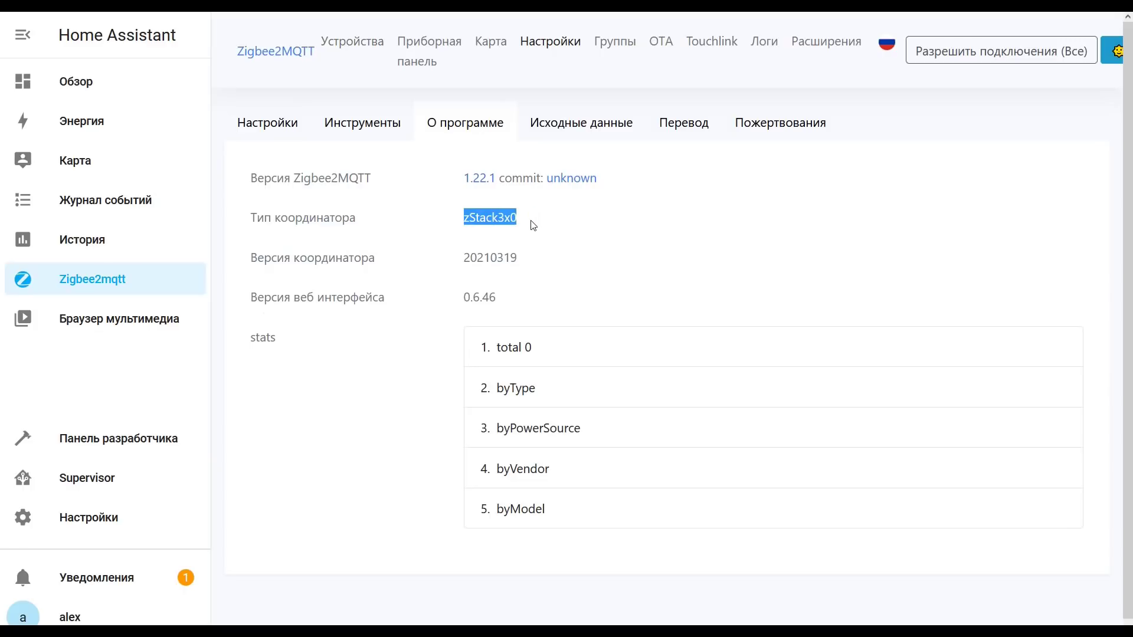
{"action": "left_click_drag", "start_coordinate": [466, 299], "coordinate": [520, 298]}
{"action": "left_click", "coordinate": [524, 172]}
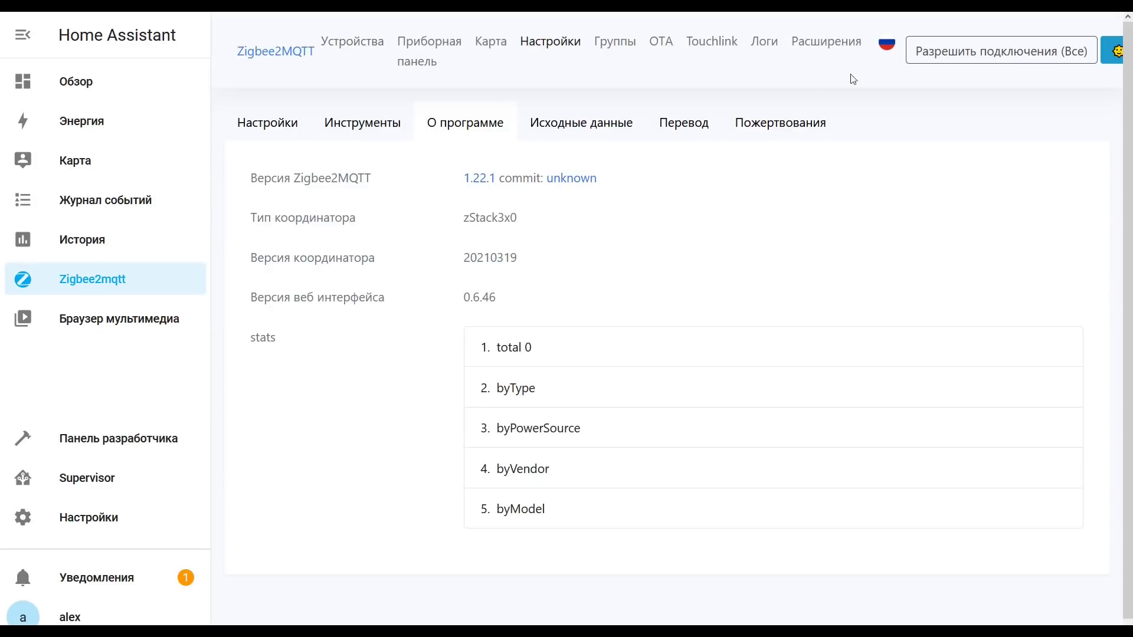
Step: Allow all devices to join the Zigbee network, and show the full device list with the page zoomed out and the sidebar collapsed
{"action": "left_click", "coordinate": [930, 56]}
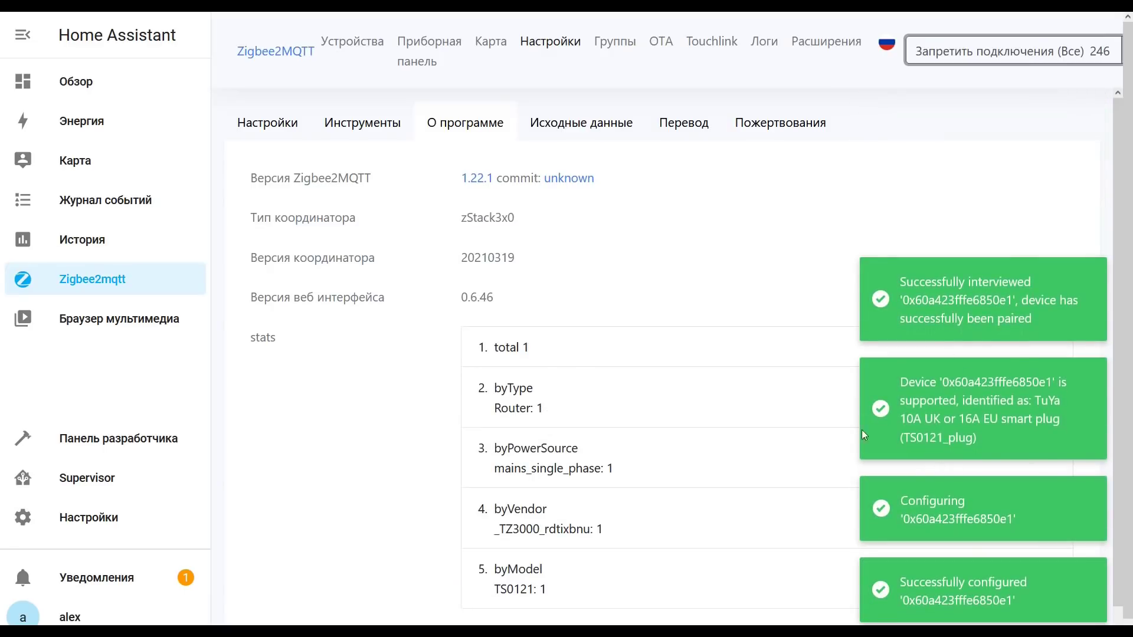
{"action": "left_click", "coordinate": [360, 46]}
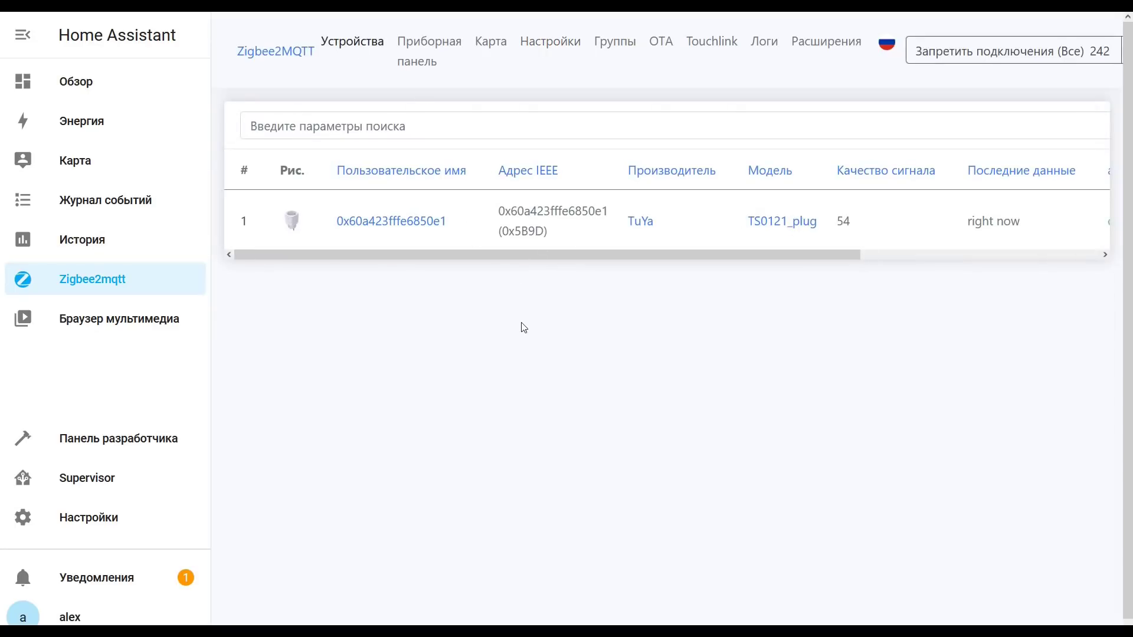
{"action": "key", "text": "ctrl+minus"}
{"action": "key", "text": "ctrl+minus"}
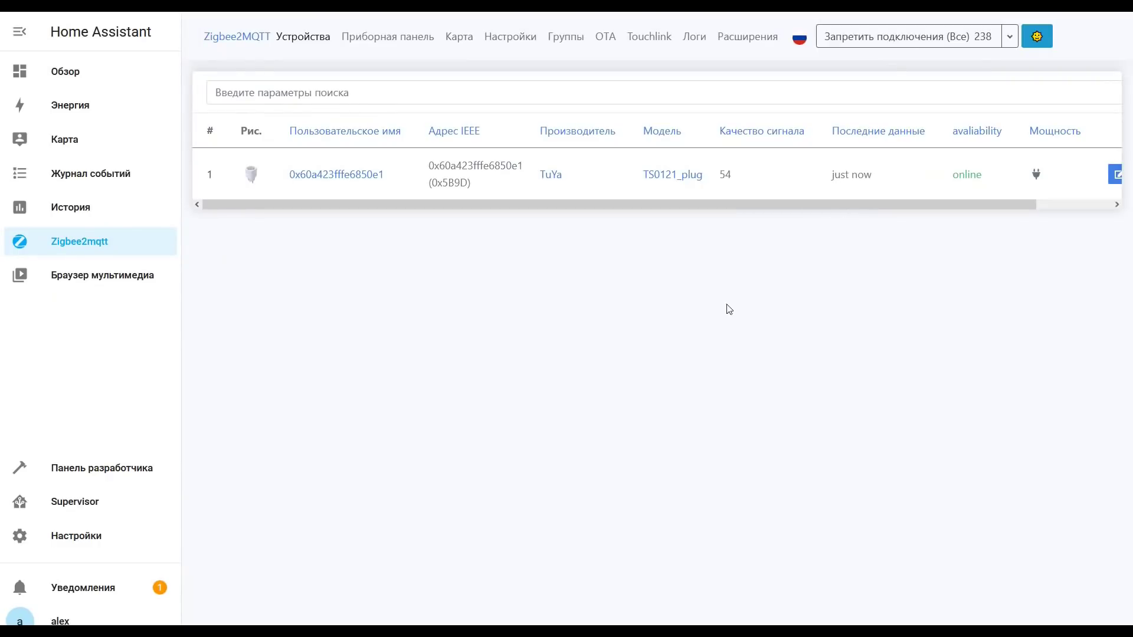
{"action": "left_click", "coordinate": [20, 26]}
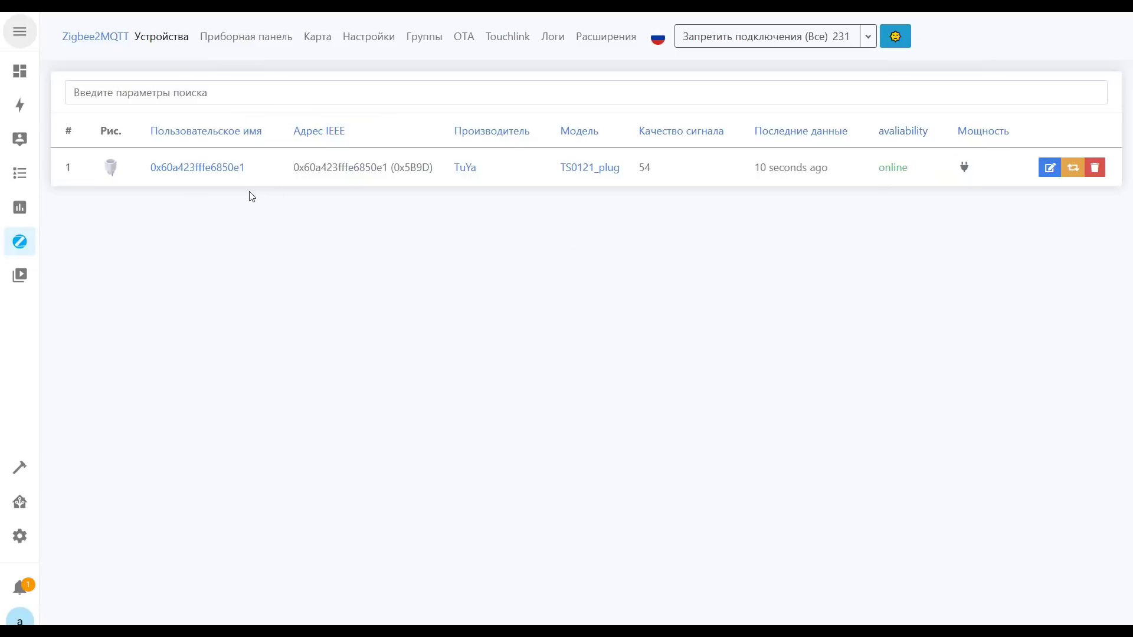
Step: Switch the paired TuYa plug off and back on from its data page, and set power_outage_memory to restore
{"action": "left_click", "coordinate": [226, 170]}
{"action": "left_click", "coordinate": [185, 126]}
{"action": "left_click", "coordinate": [343, 171]}
{"action": "left_click", "coordinate": [404, 170]}
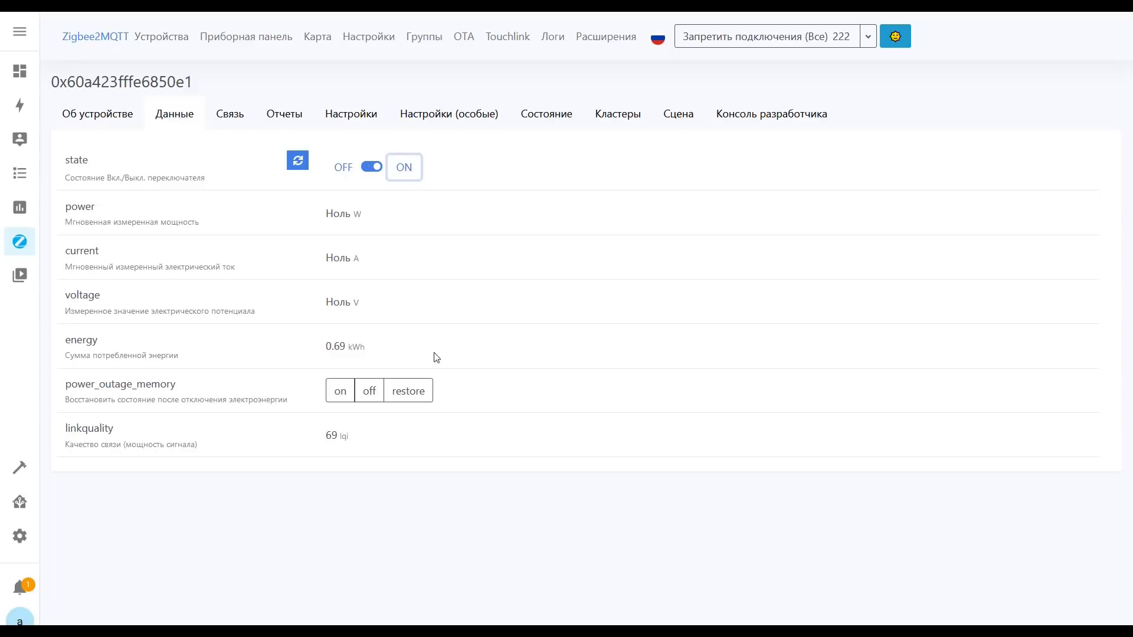
{"action": "left_click", "coordinate": [413, 392]}
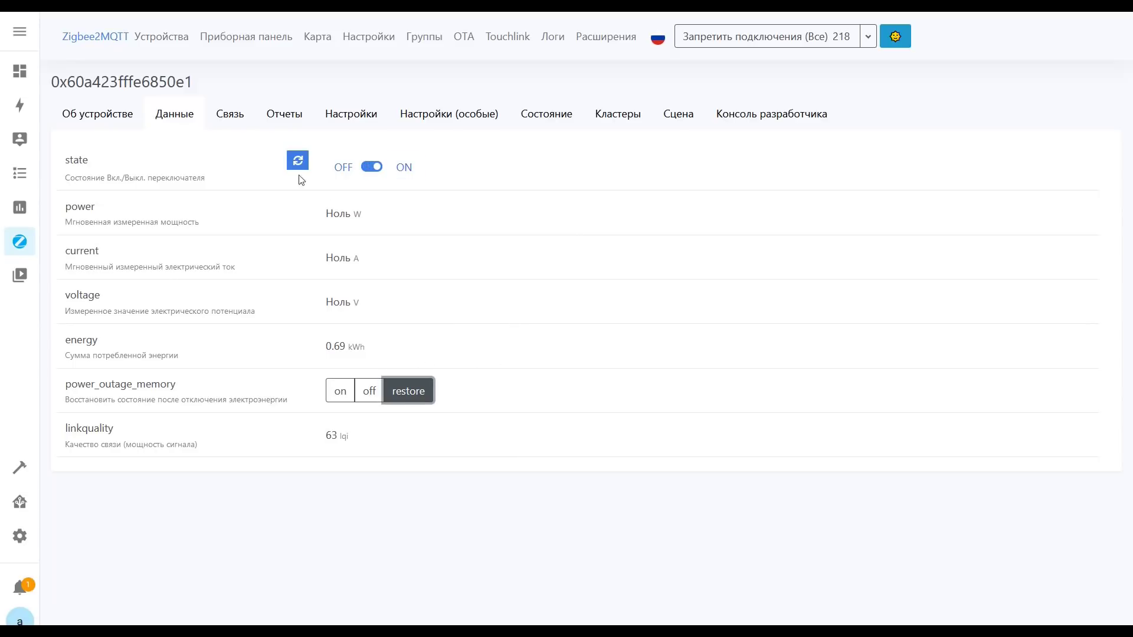
Step: Open the data page of the Xiaomi SP-EUC01 plug in Zigbee2MQTT and switch the plug off and back on
{"action": "left_click", "coordinate": [161, 39]}
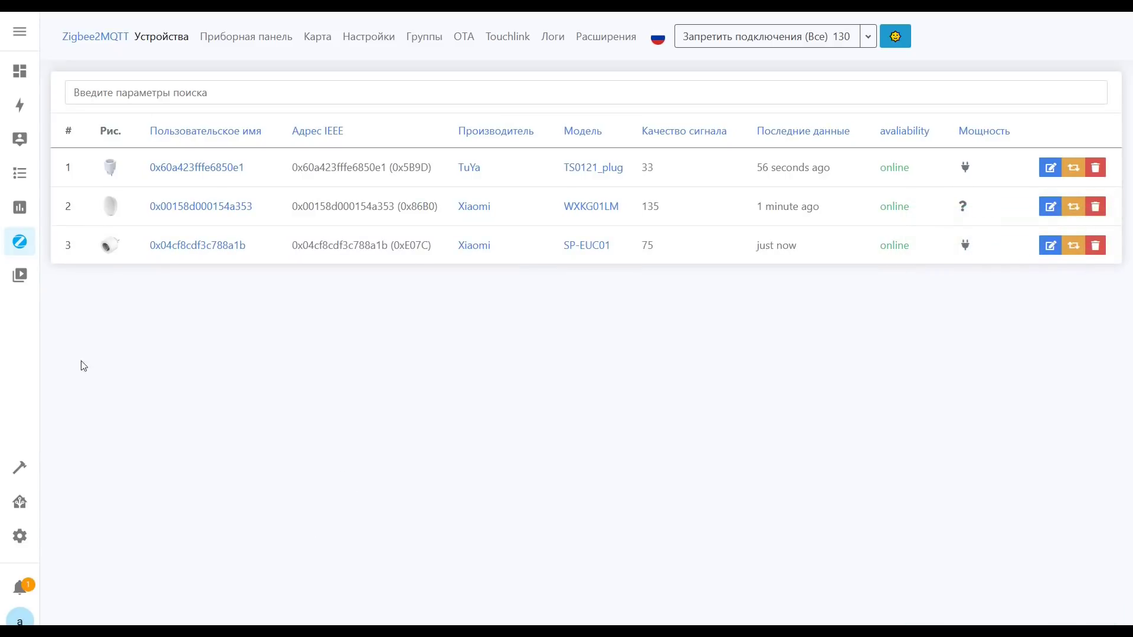
{"action": "left_click", "coordinate": [218, 247]}
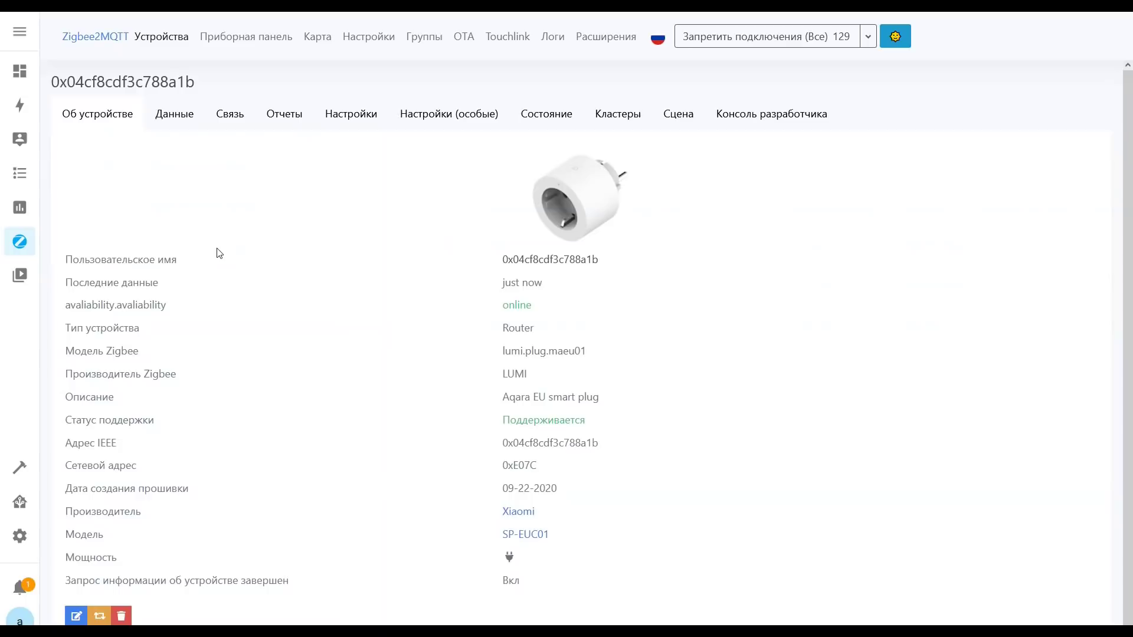
{"action": "left_click", "coordinate": [189, 121]}
{"action": "left_click", "coordinate": [387, 169]}
{"action": "left_click", "coordinate": [354, 169]}
{"action": "left_click", "coordinate": [402, 170]}
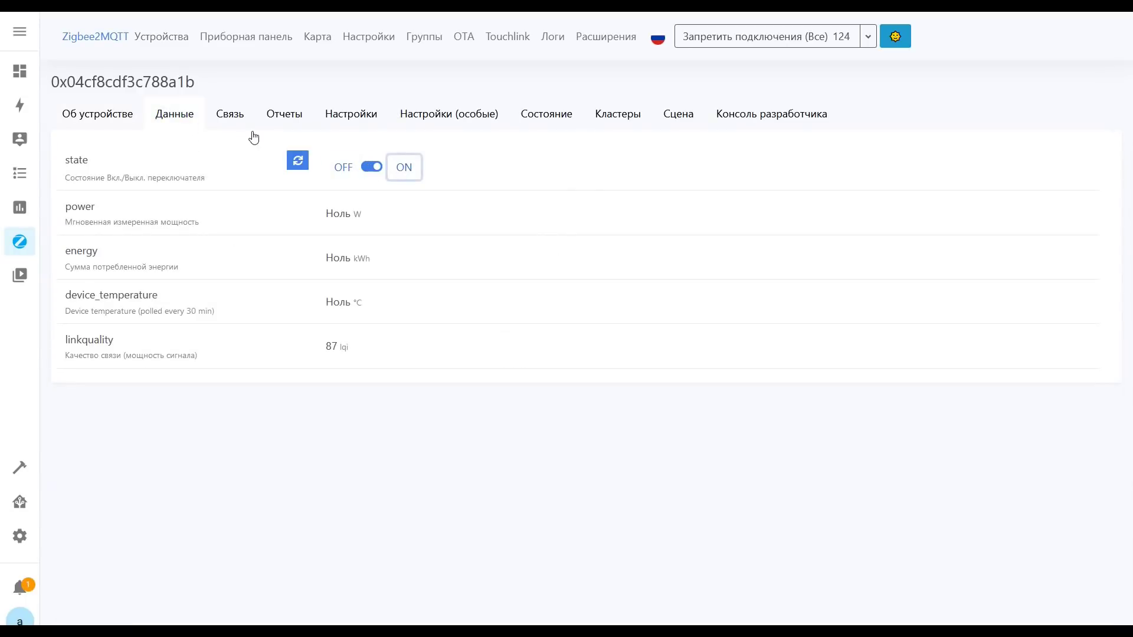
Step: Review the data page of the Xiaomi WXKG01LM wireless switch, and return to the device list
{"action": "left_click", "coordinate": [154, 41]}
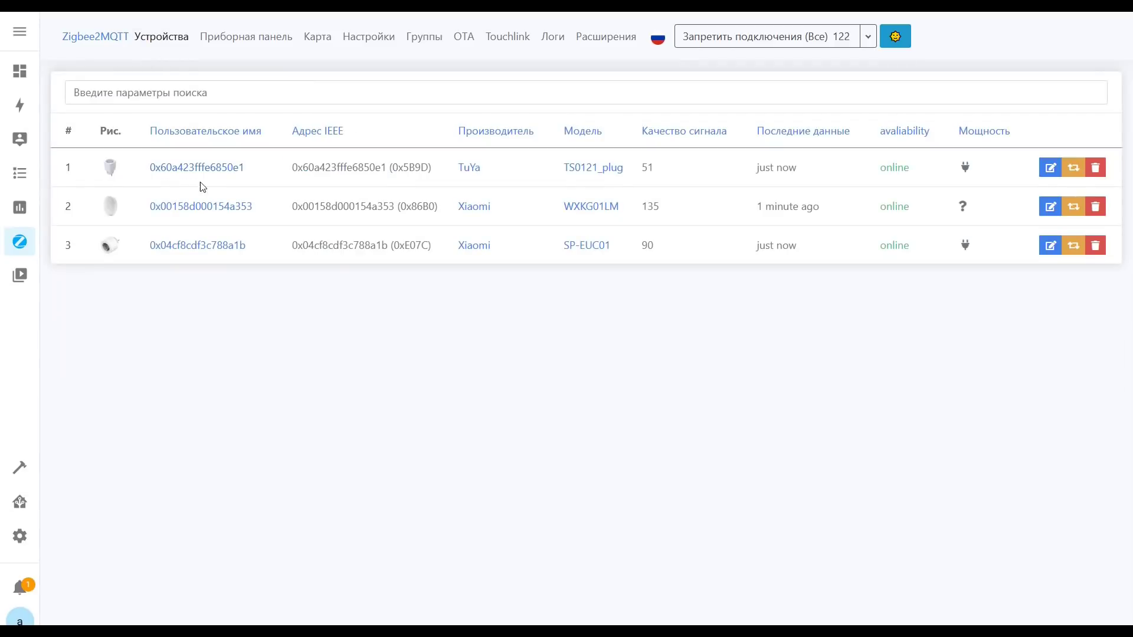
{"action": "left_click", "coordinate": [205, 207]}
{"action": "left_click", "coordinate": [186, 118]}
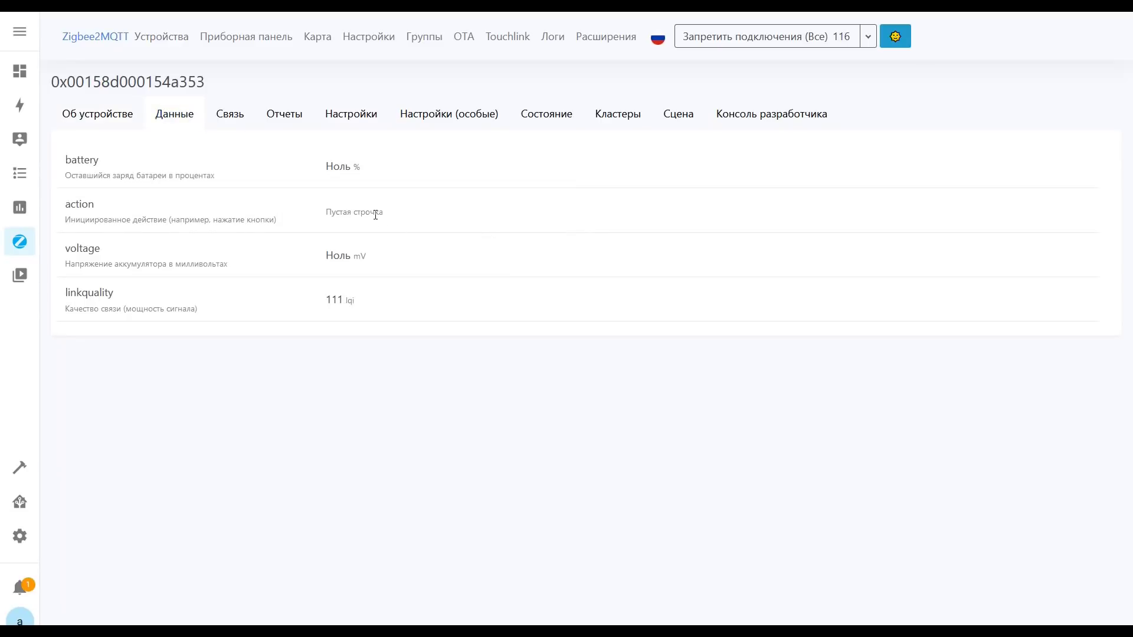
{"action": "left_click", "coordinate": [165, 41]}
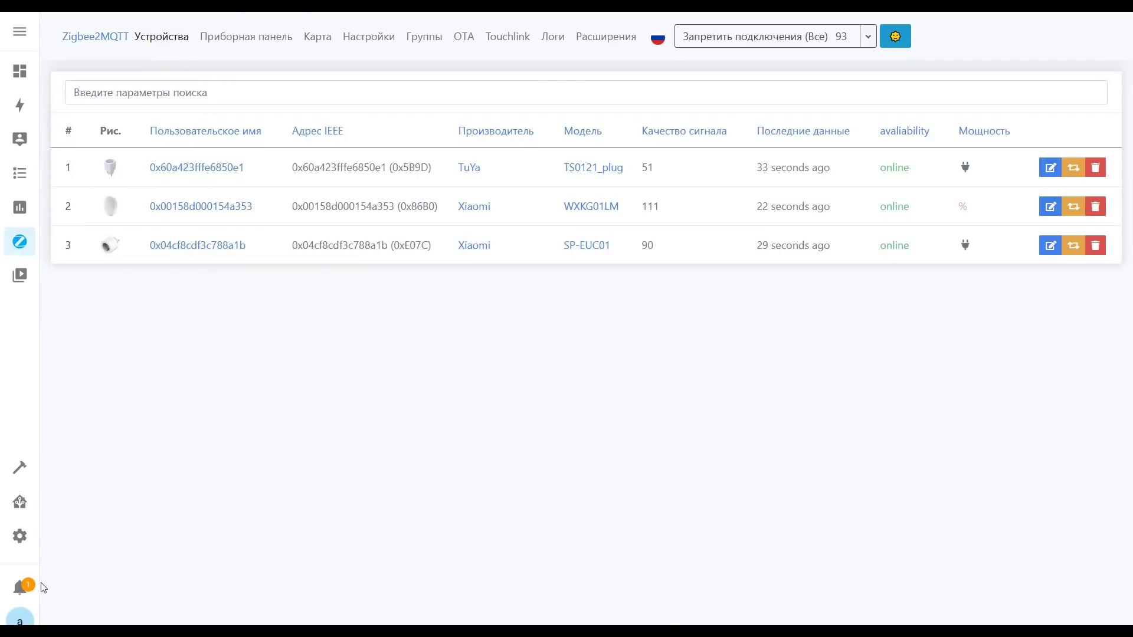
Step: Set up the discovered MQTT integration in Home Assistant, confirming the connection to the Mosquitto broker add-on
{"action": "left_click", "coordinate": [21, 535]}
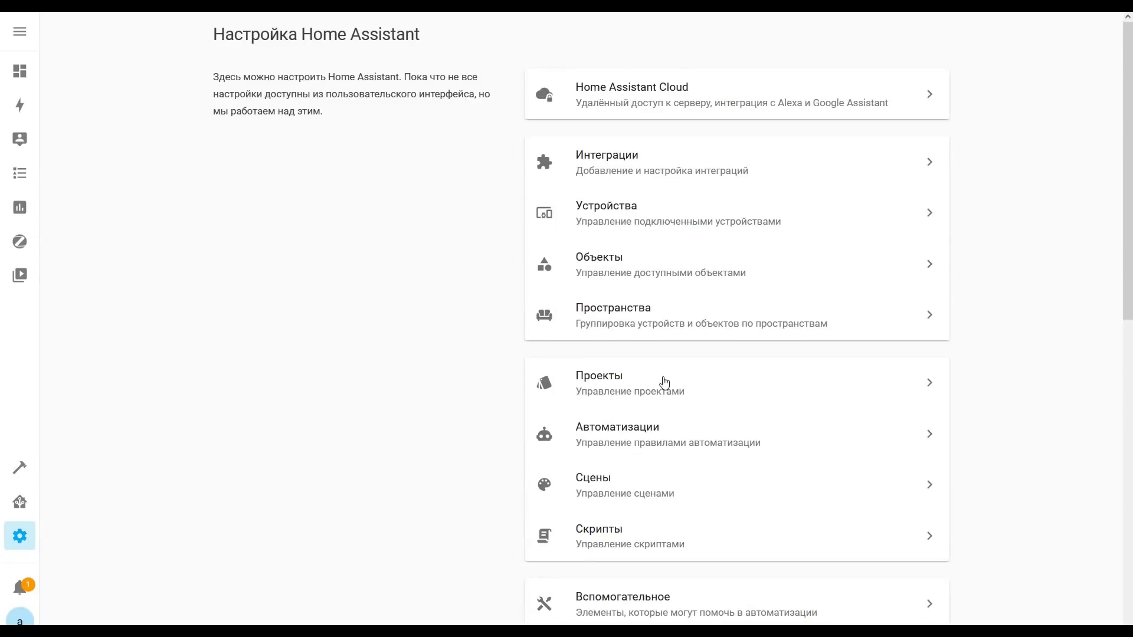
{"action": "left_click", "coordinate": [708, 170]}
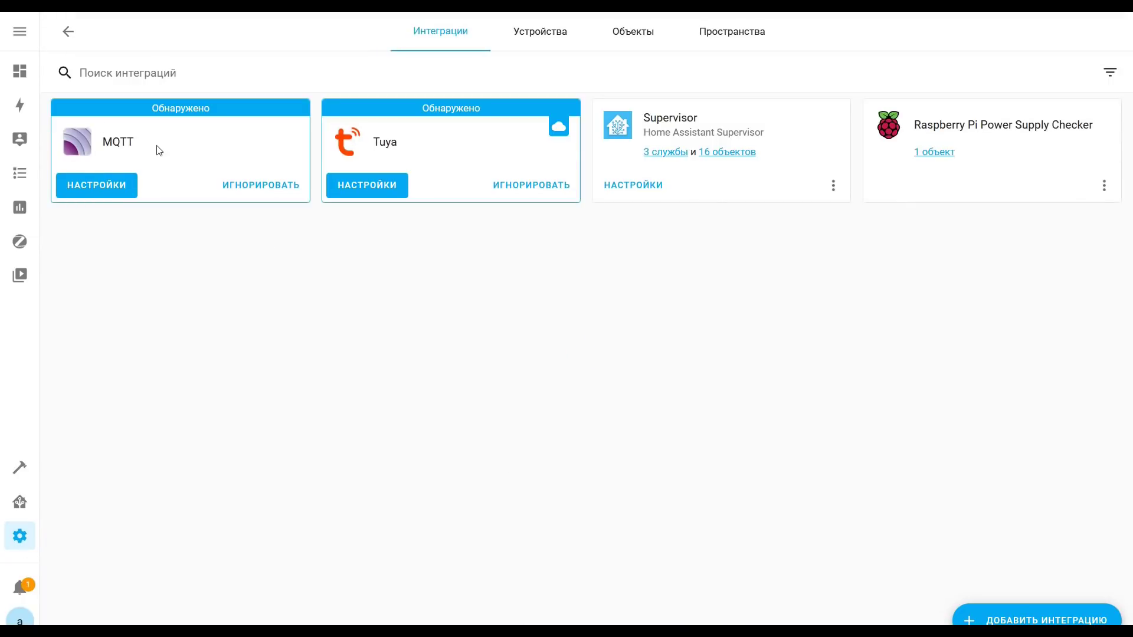
{"action": "left_click", "coordinate": [125, 185]}
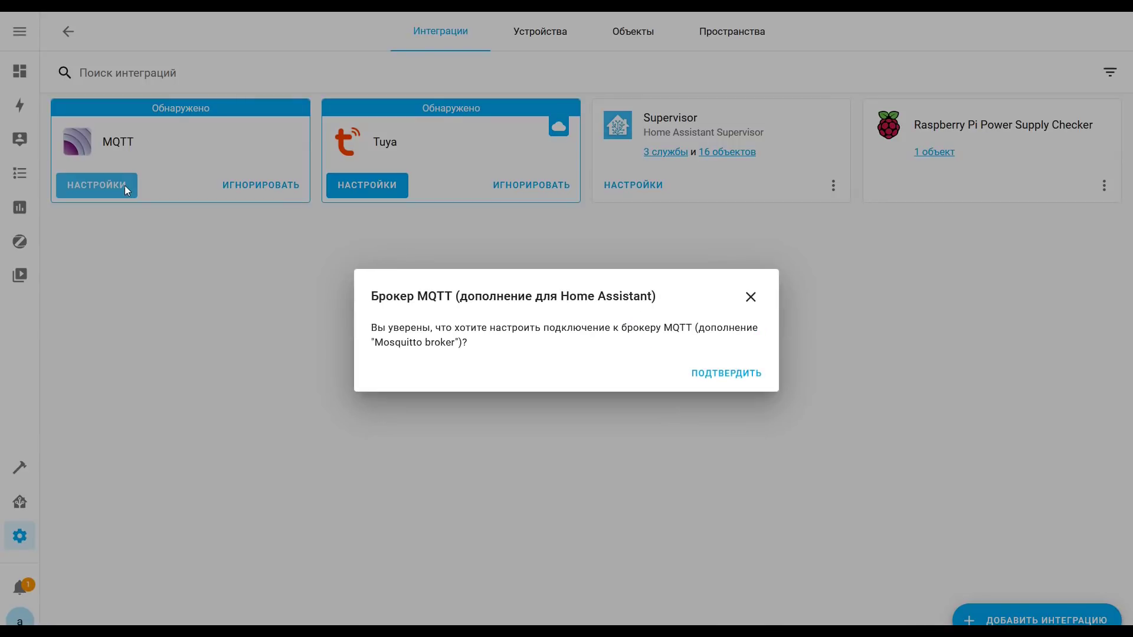
{"action": "left_click", "coordinate": [727, 377]}
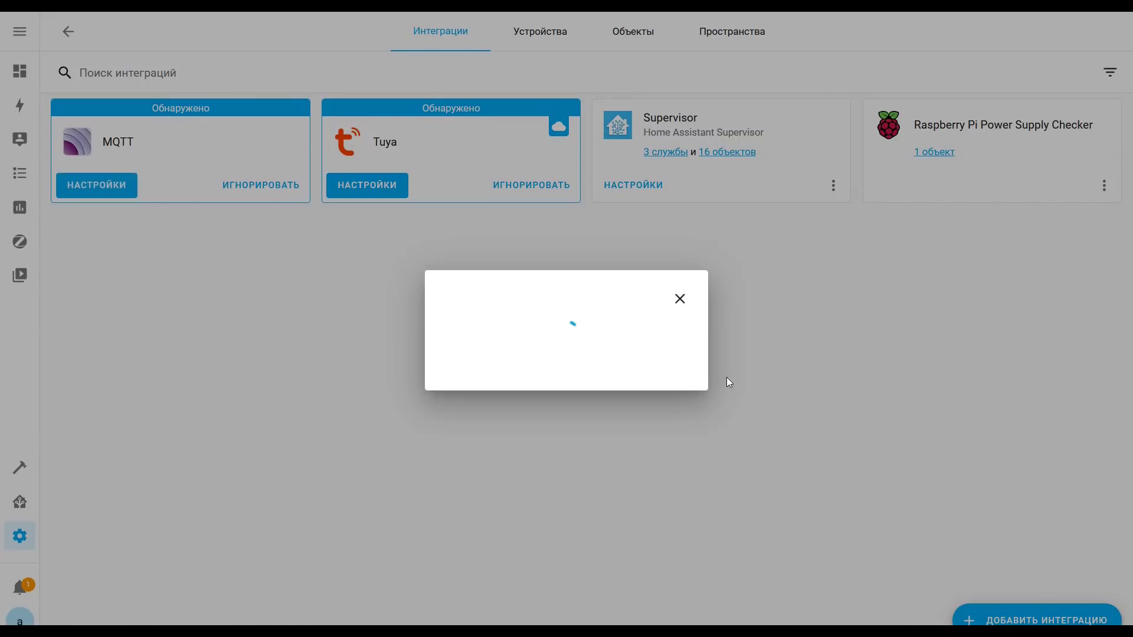
{"action": "left_click", "coordinate": [743, 432]}
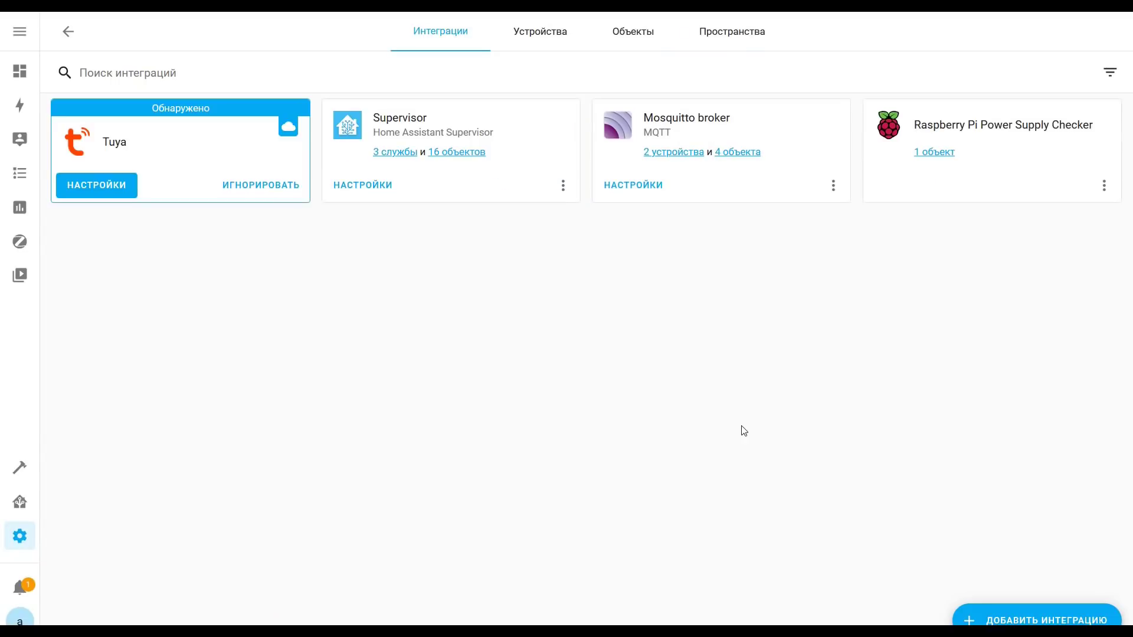
Step: Open the Aqara EU smart plug among the Mosquitto broker's devices and toggle it several times, leaving it off
{"action": "left_click", "coordinate": [667, 155]}
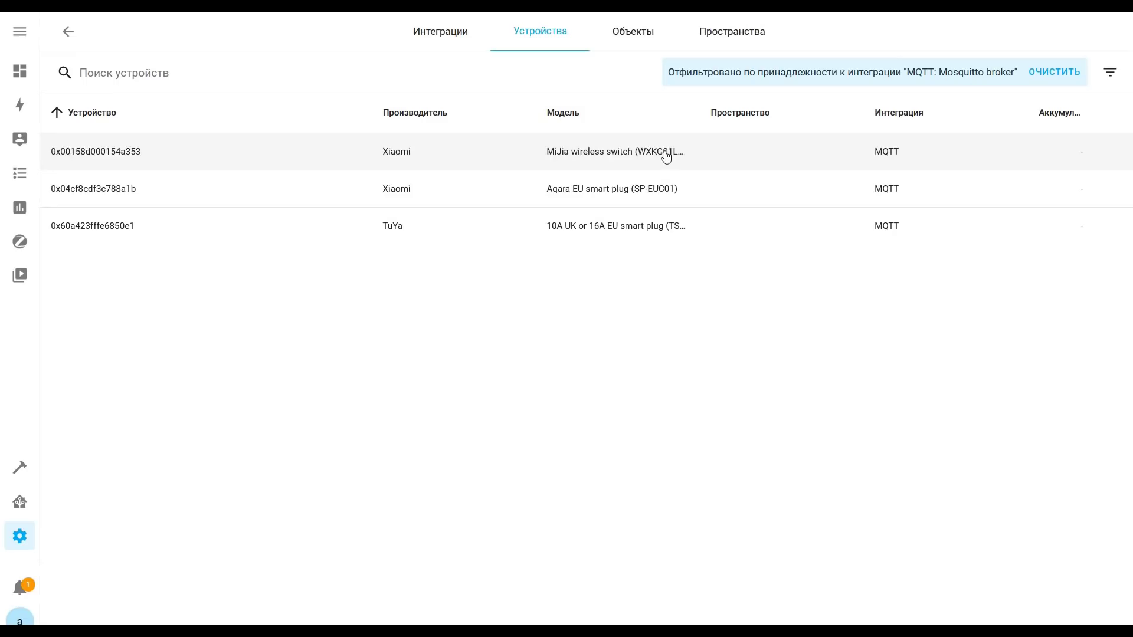
{"action": "left_click", "coordinate": [120, 193]}
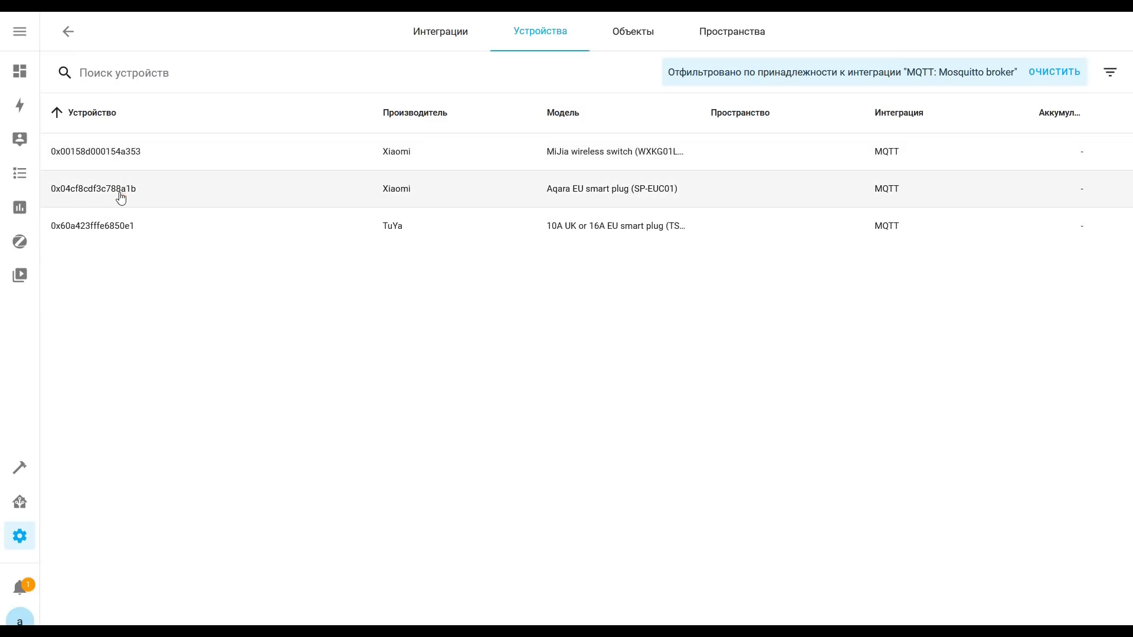
{"action": "left_click", "coordinate": [676, 182]}
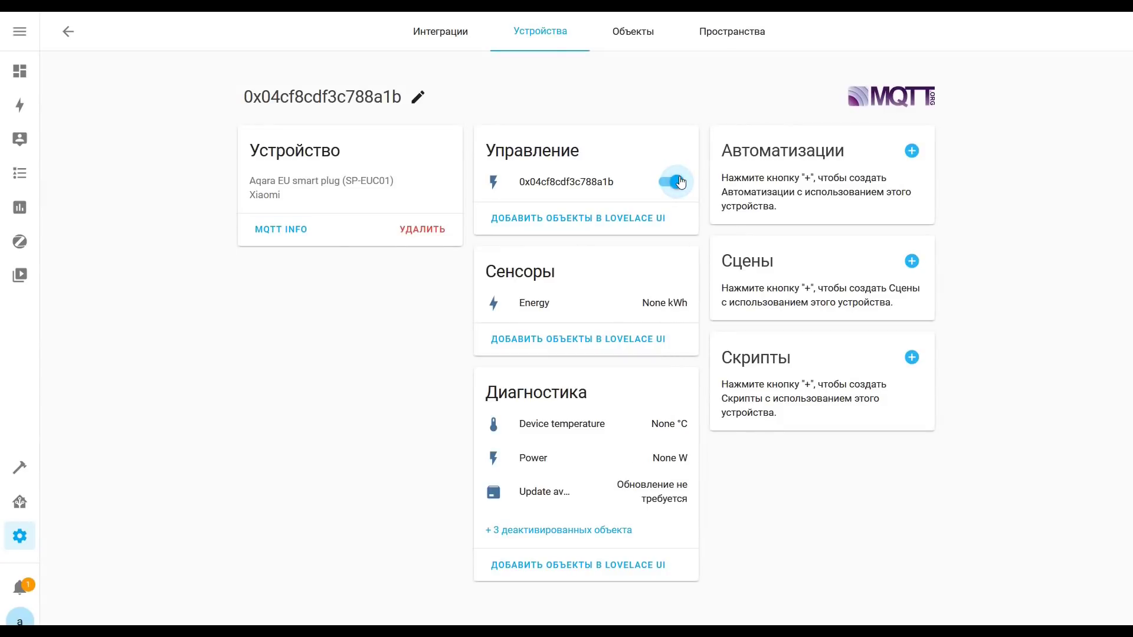
{"action": "left_click", "coordinate": [677, 184]}
{"action": "left_click", "coordinate": [677, 185]}
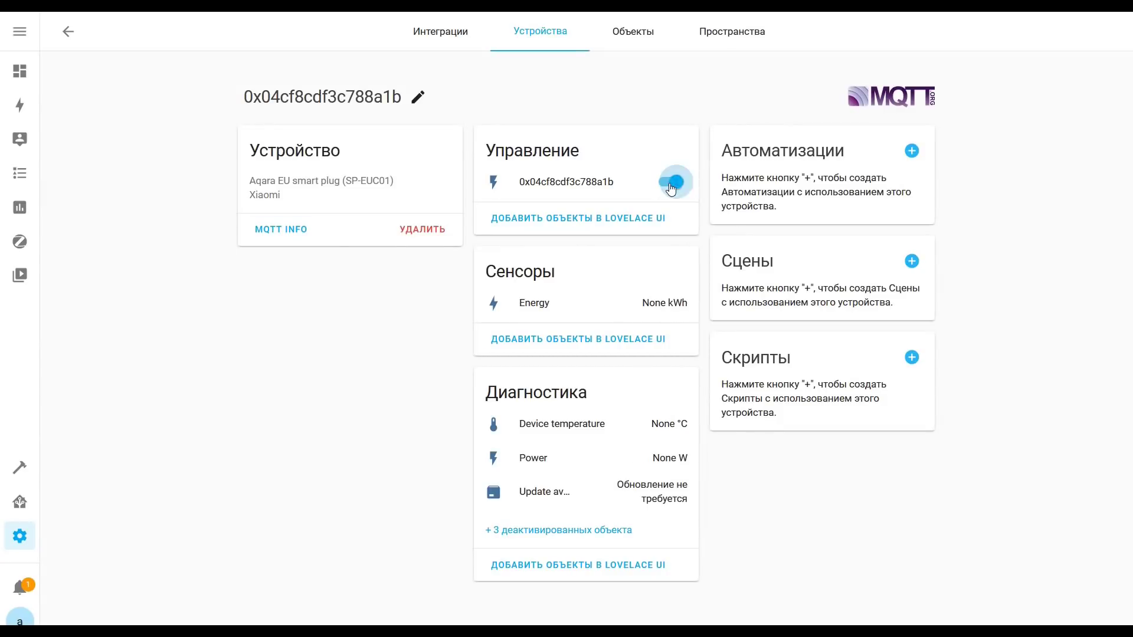
{"action": "left_click", "coordinate": [678, 185]}
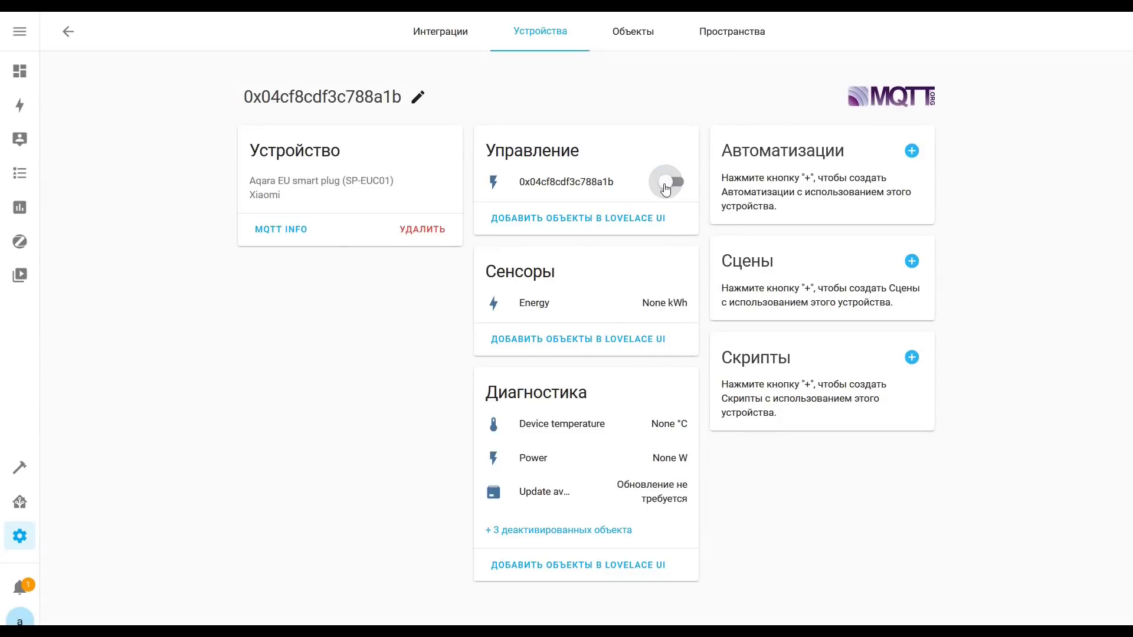
Step: Review the action and battery entities of the MiJia wireless switch, and return to the MQTT device list
{"action": "left_click", "coordinate": [70, 33]}
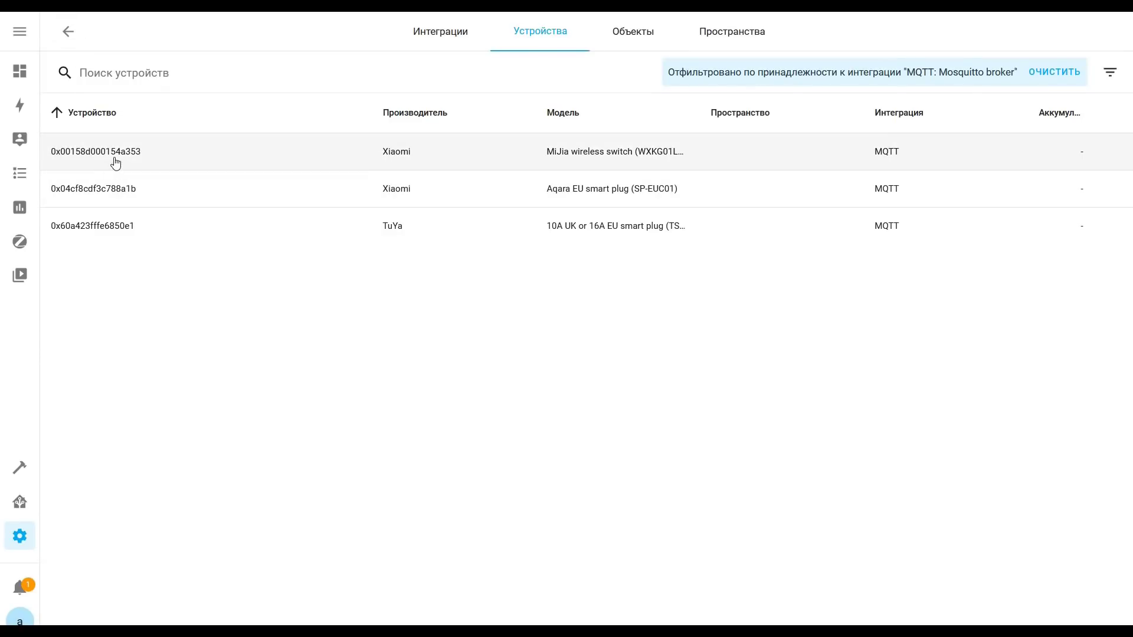
{"action": "left_click", "coordinate": [116, 162]}
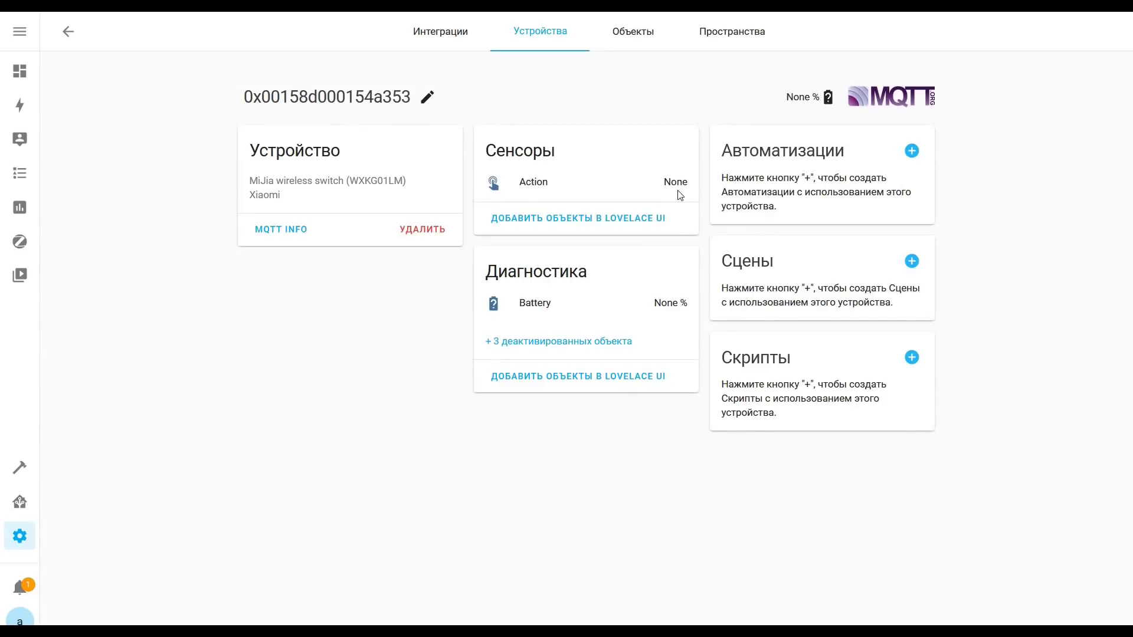
{"action": "left_click", "coordinate": [67, 33]}
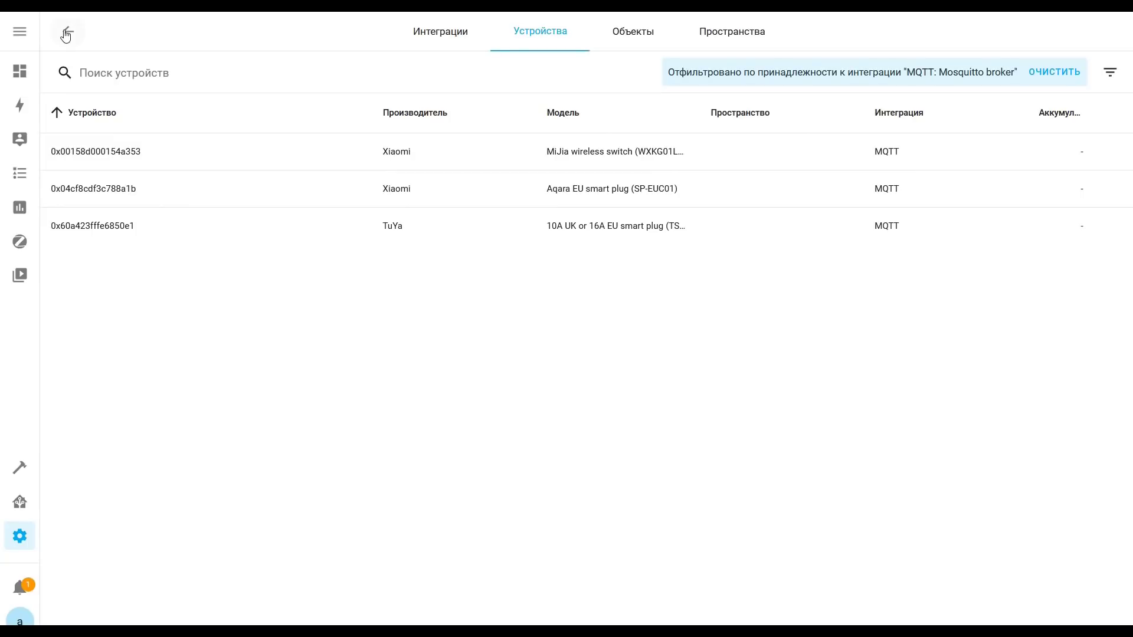
Step: Open the TuYa smart plug's MQTT device page and switch the plug off and back on
{"action": "left_click", "coordinate": [101, 224]}
{"action": "left_click", "coordinate": [665, 188]}
{"action": "left_click", "coordinate": [665, 188]}
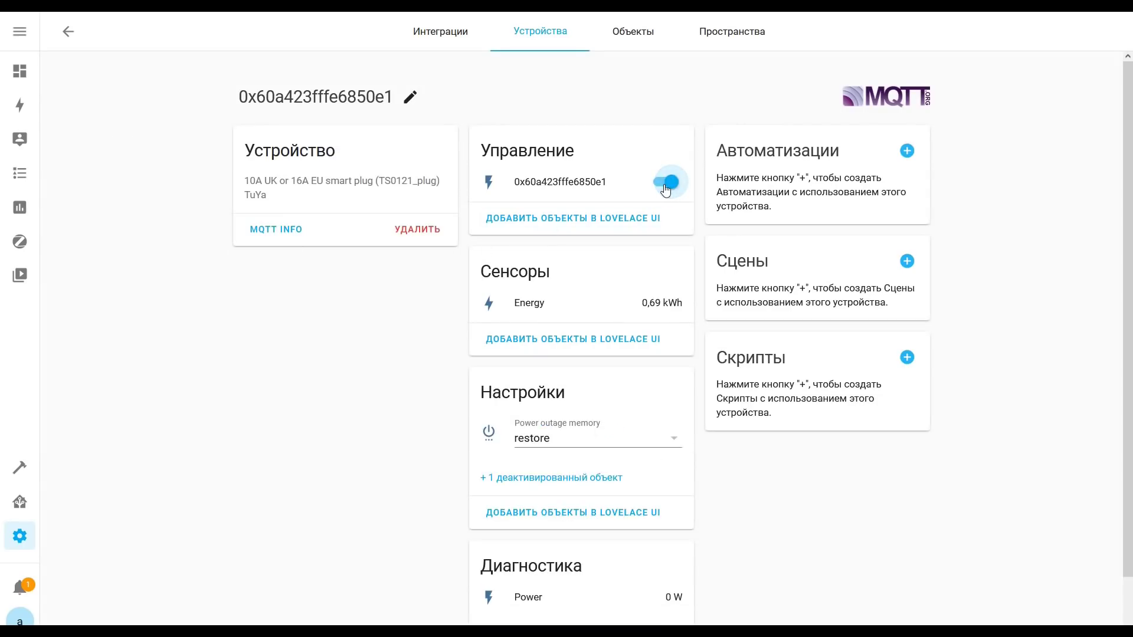
Step: Reveal the TuYa plug's disabled configuration entity, and open and save the settings of its power_outage_memory sensor
{"action": "left_click", "coordinate": [529, 479]}
{"action": "left_click", "coordinate": [531, 480]}
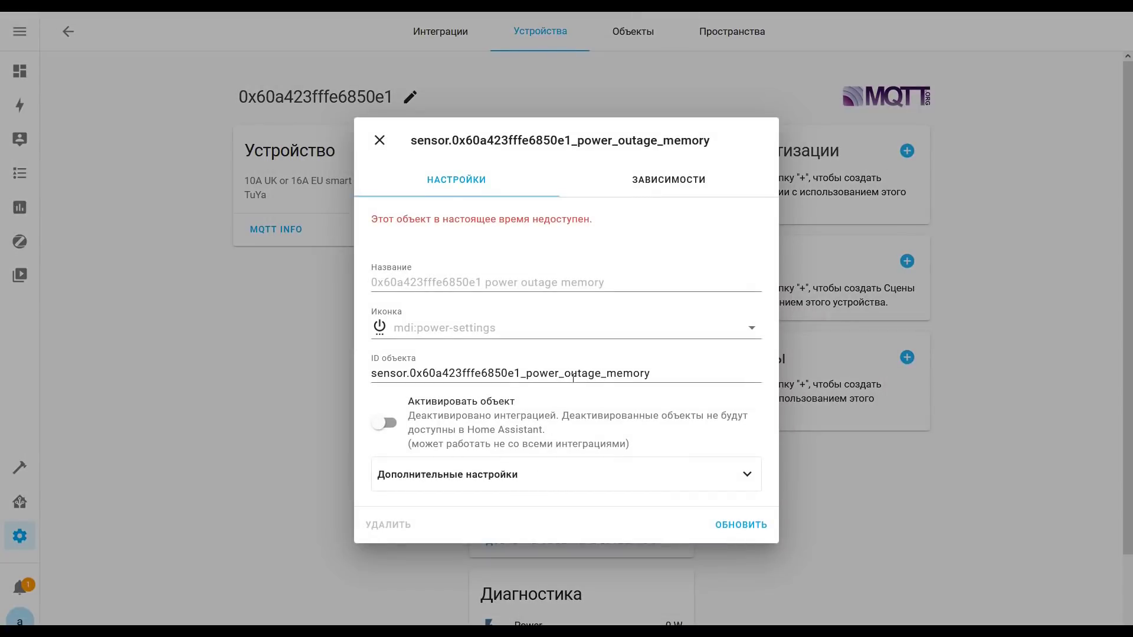
{"action": "left_click", "coordinate": [725, 524]}
Step: Reveal the TuYa plug's disabled diagnostic entities and enable the current sensor
{"action": "scroll", "coordinate": [567, 466], "scroll_direction": "down", "scroll_amount": 2}
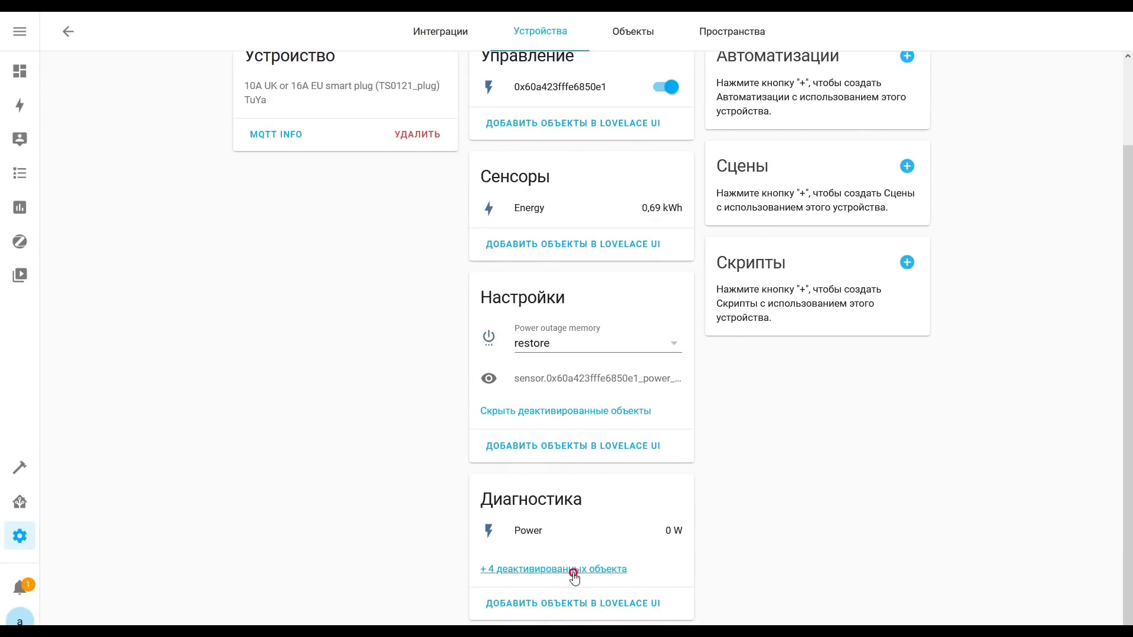
{"action": "left_click", "coordinate": [573, 570]}
{"action": "scroll", "coordinate": [574, 575], "scroll_direction": "down", "scroll_amount": 2}
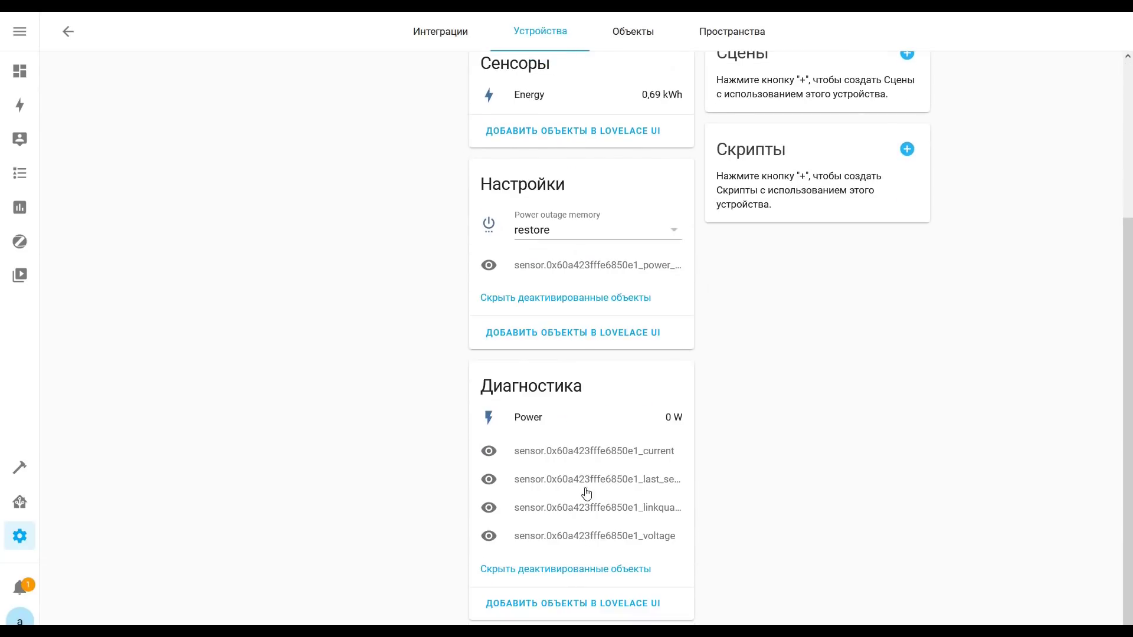
{"action": "left_click", "coordinate": [596, 455]}
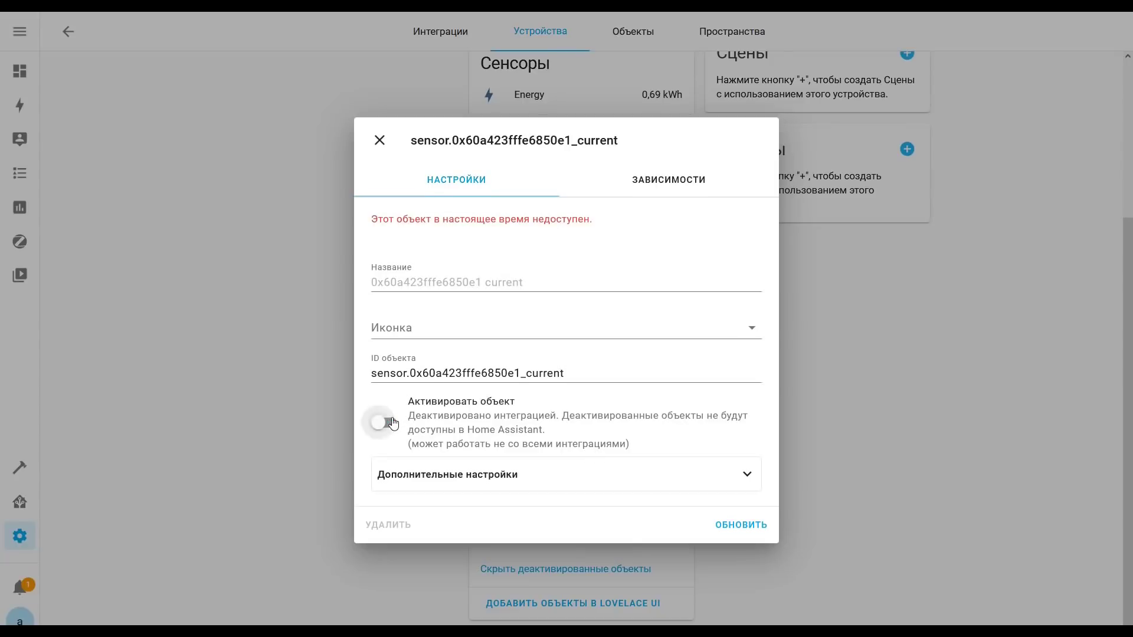
{"action": "left_click", "coordinate": [389, 420]}
{"action": "left_click", "coordinate": [727, 520]}
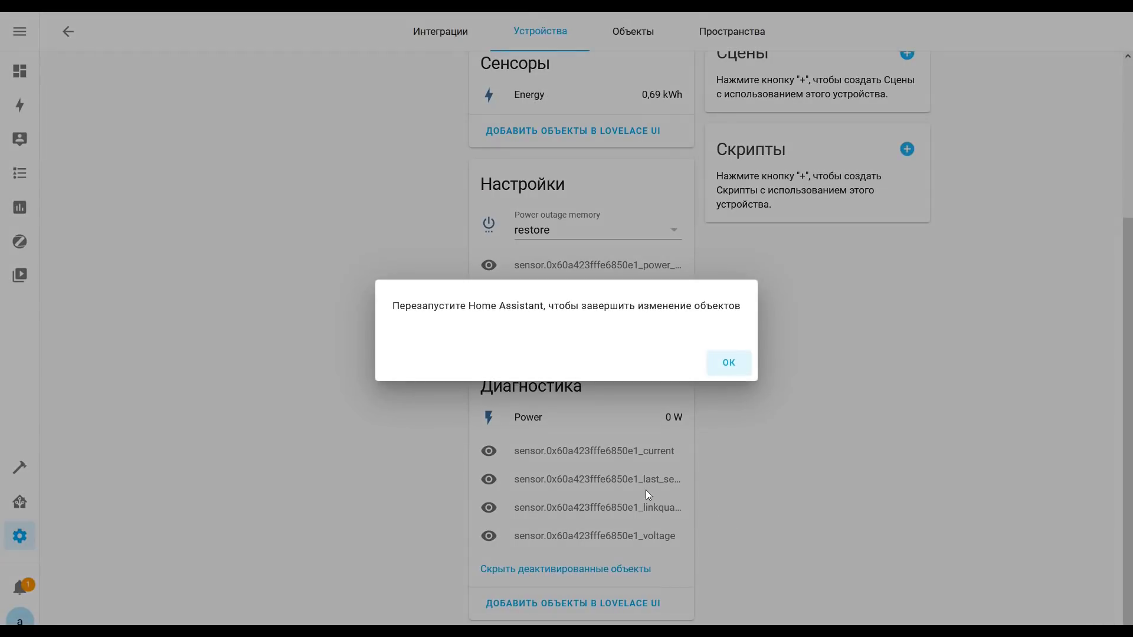
{"action": "left_click", "coordinate": [721, 366]}
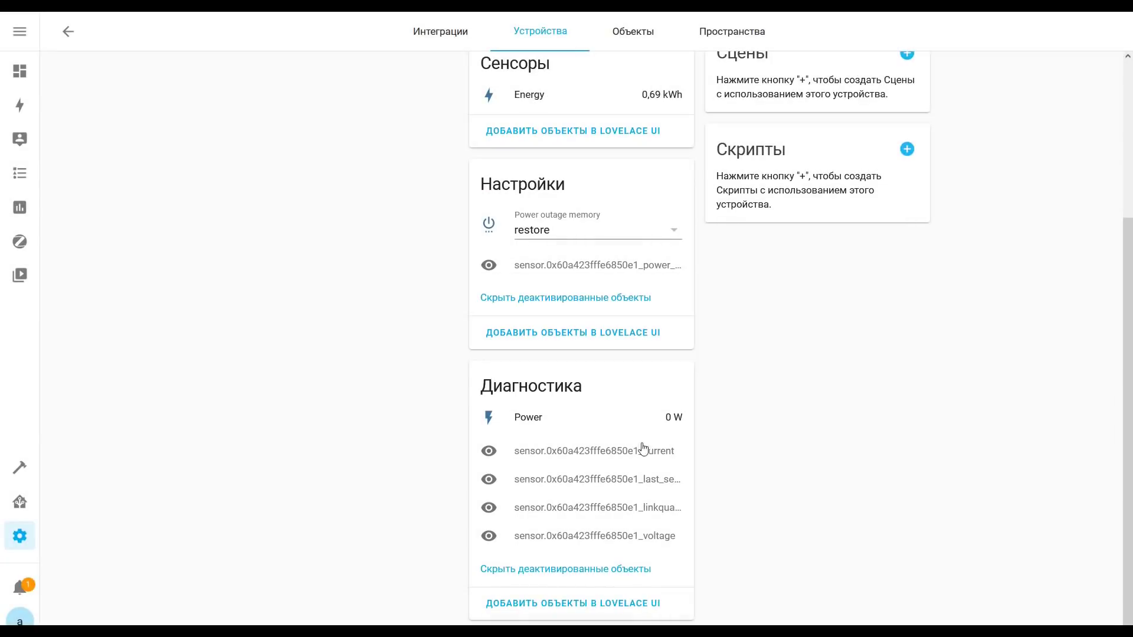
Step: Enable the last-seen and linkquality diagnostic sensors of the TuYa plug
{"action": "left_click", "coordinate": [618, 481]}
{"action": "left_click", "coordinate": [385, 422]}
{"action": "left_click", "coordinate": [727, 518]}
{"action": "left_click", "coordinate": [721, 363]}
{"action": "left_click", "coordinate": [623, 507]}
{"action": "left_click", "coordinate": [384, 422]}
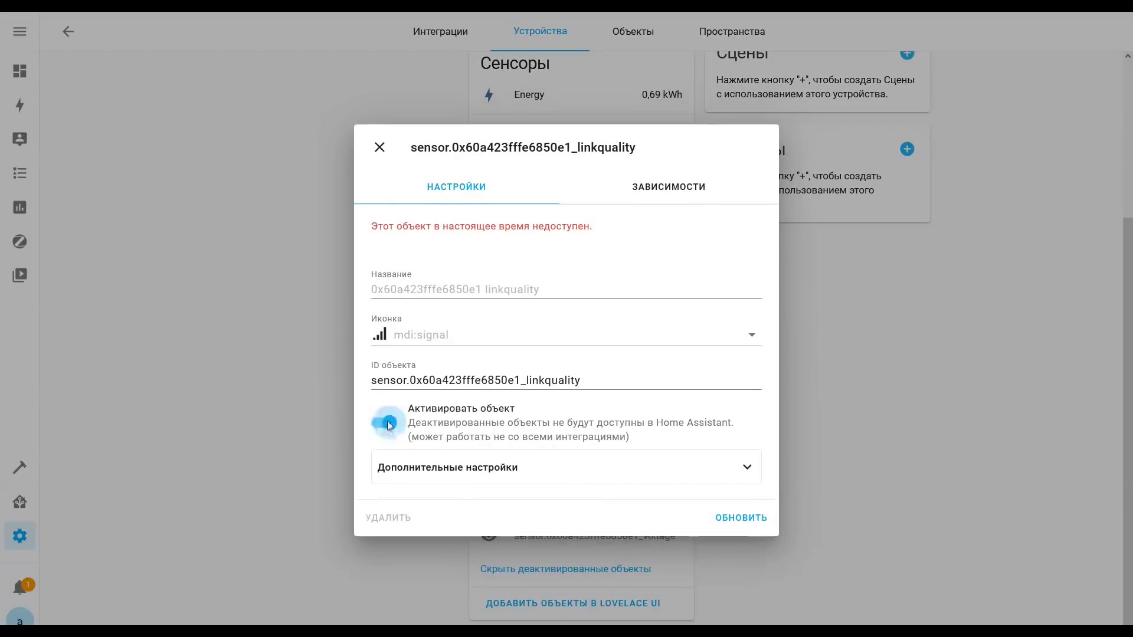
{"action": "left_click", "coordinate": [767, 518]}
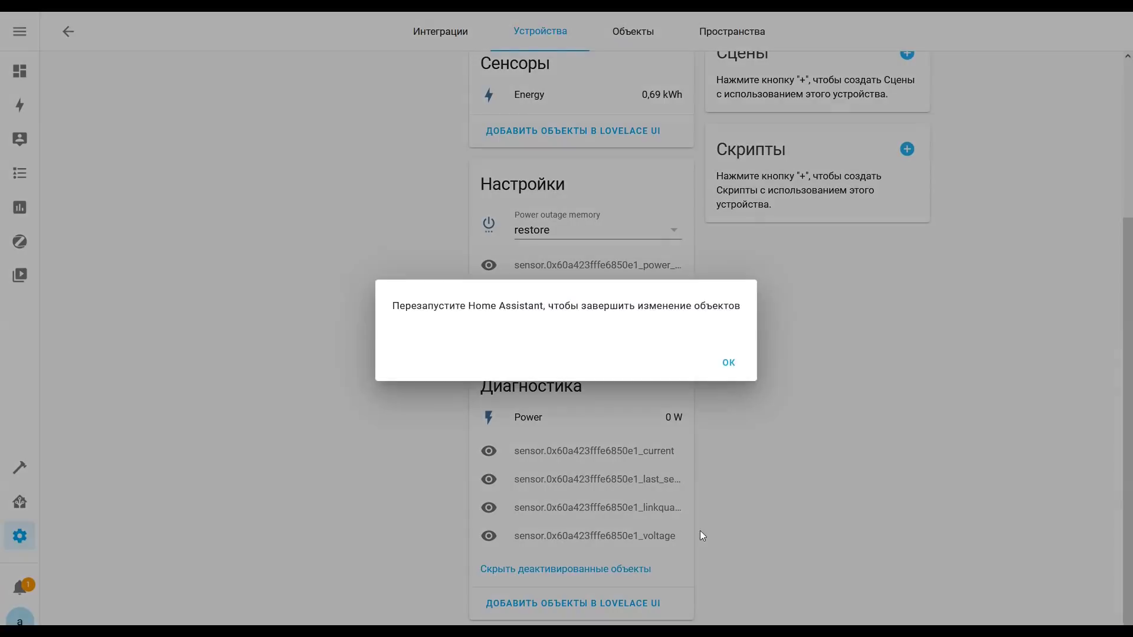
{"action": "left_click", "coordinate": [729, 366]}
Step: Enable the voltage diagnostic sensor of the TuYa plug
{"action": "left_click", "coordinate": [626, 530]}
{"action": "left_click", "coordinate": [385, 422]}
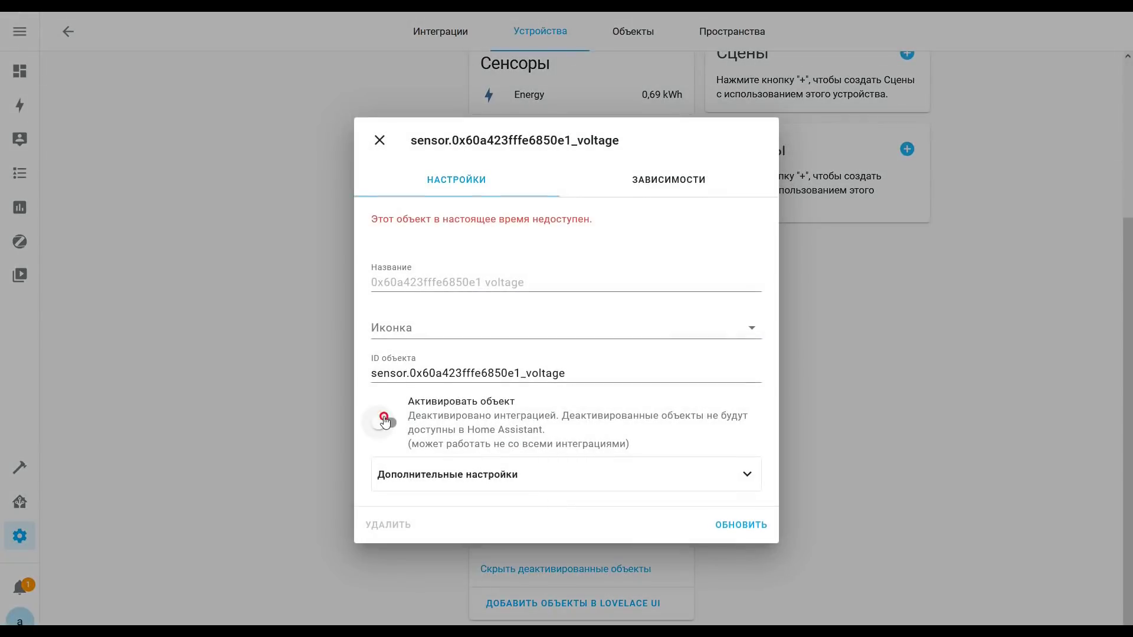
{"action": "left_click", "coordinate": [745, 518]}
{"action": "left_click", "coordinate": [732, 365]}
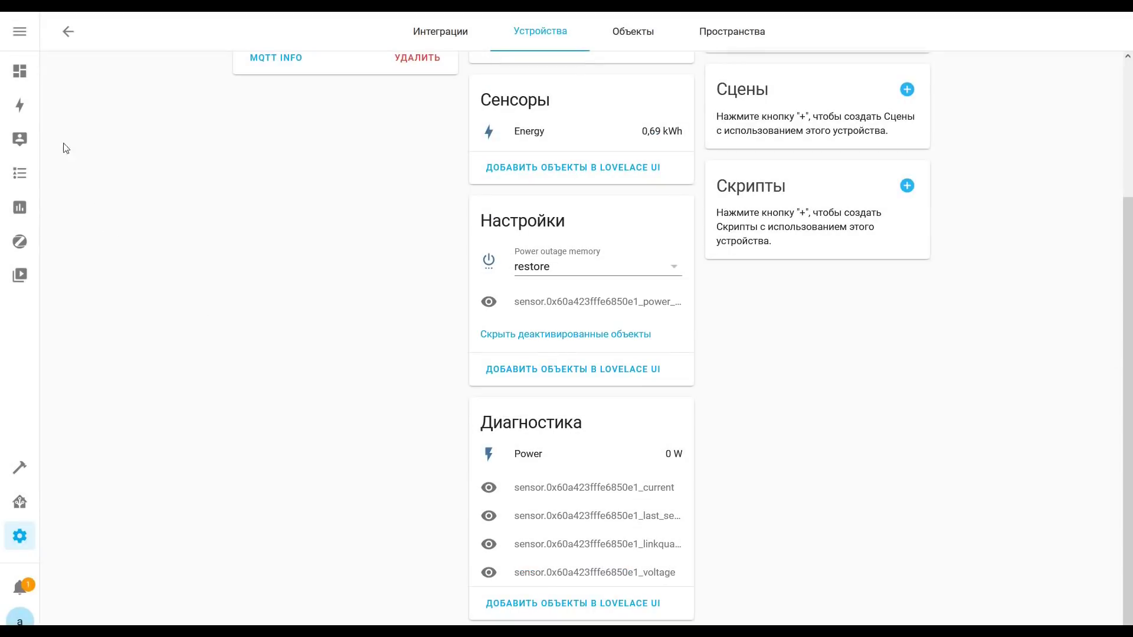
Step: Check the overview dashboard, and reveal the disabled sensors of the Zigbee2mqtt device under the Supervisor integration
{"action": "left_click", "coordinate": [18, 71]}
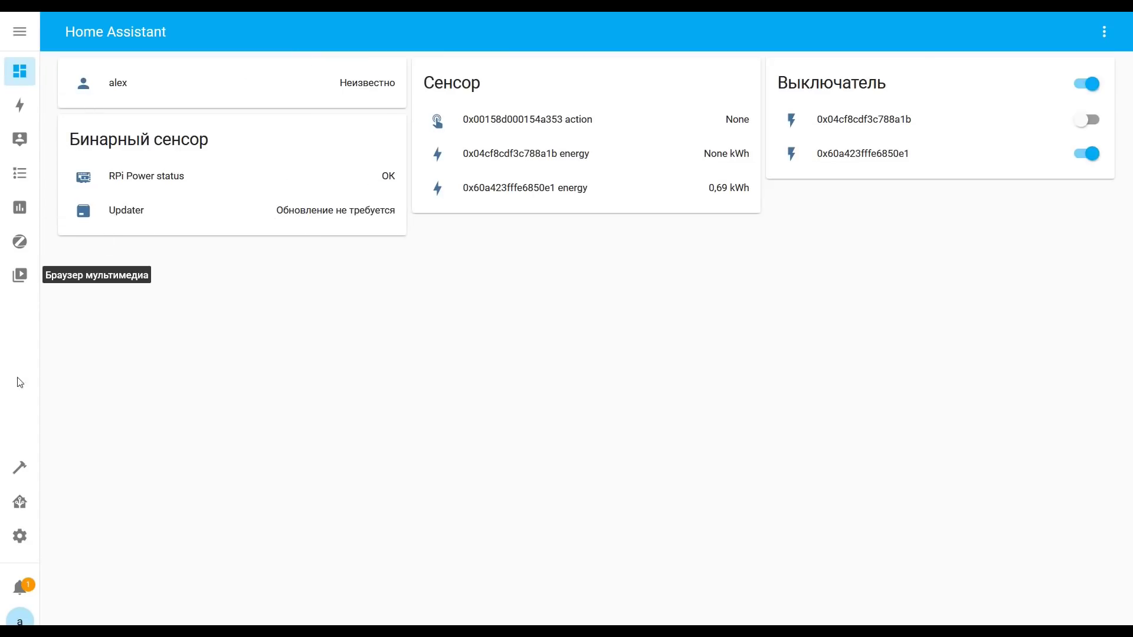
{"action": "left_click", "coordinate": [19, 536]}
{"action": "left_click", "coordinate": [697, 189]}
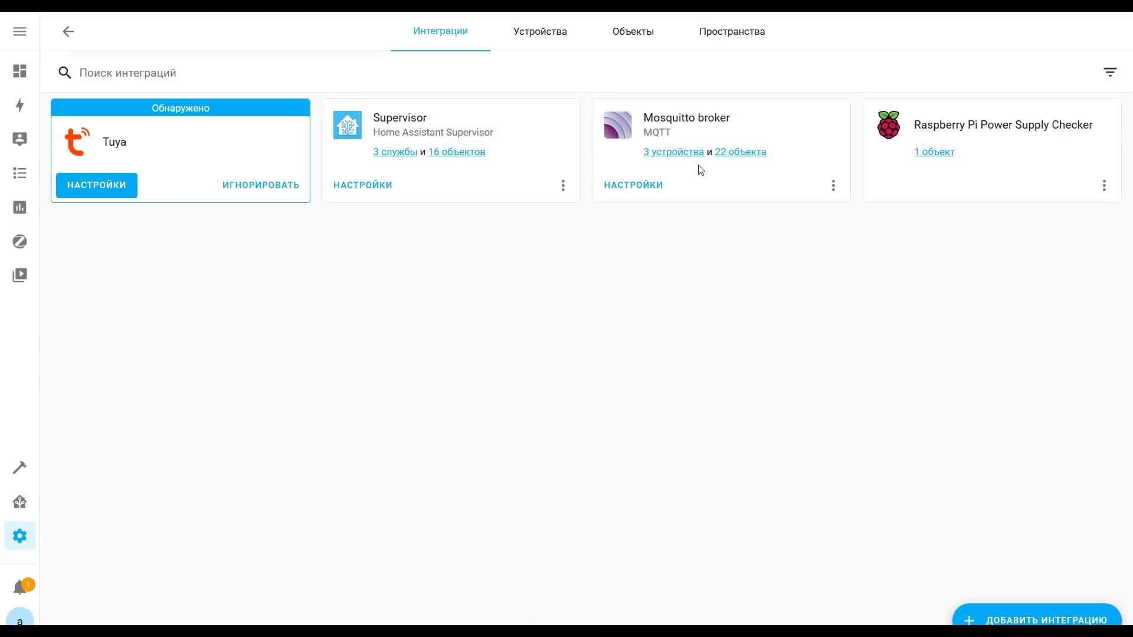
{"action": "left_click", "coordinate": [395, 152]}
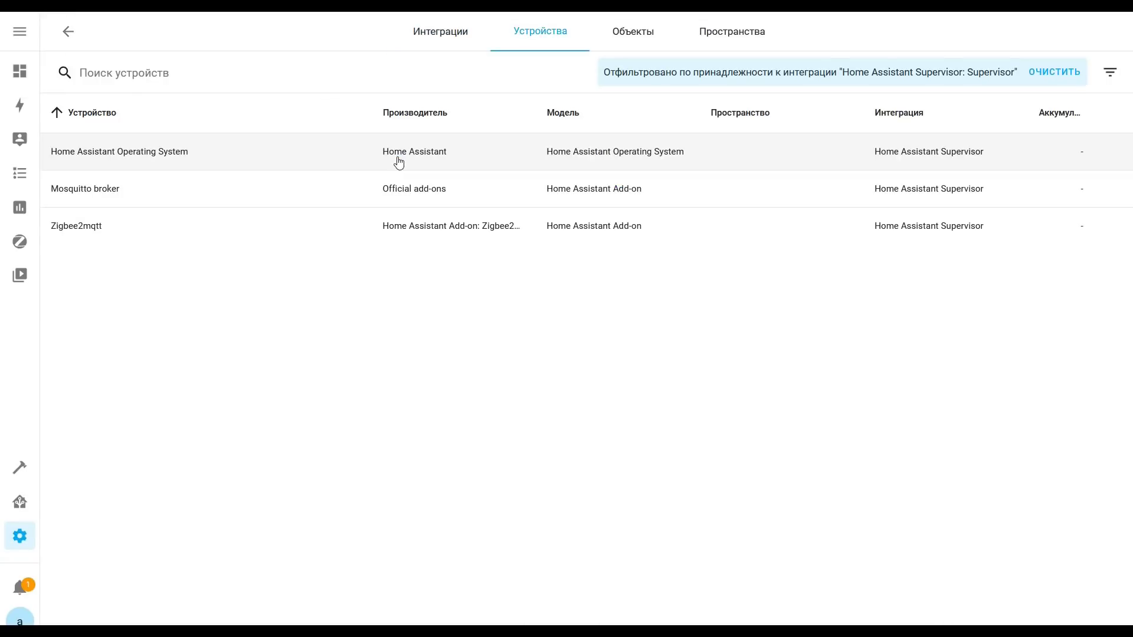
{"action": "left_click", "coordinate": [69, 229]}
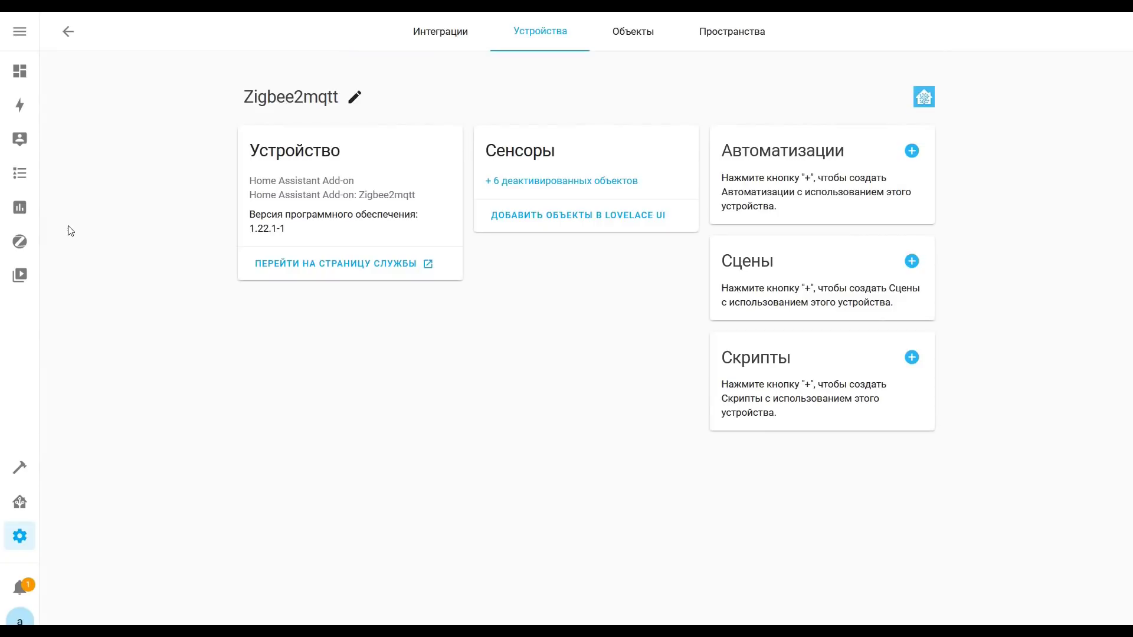
{"action": "left_click", "coordinate": [601, 184]}
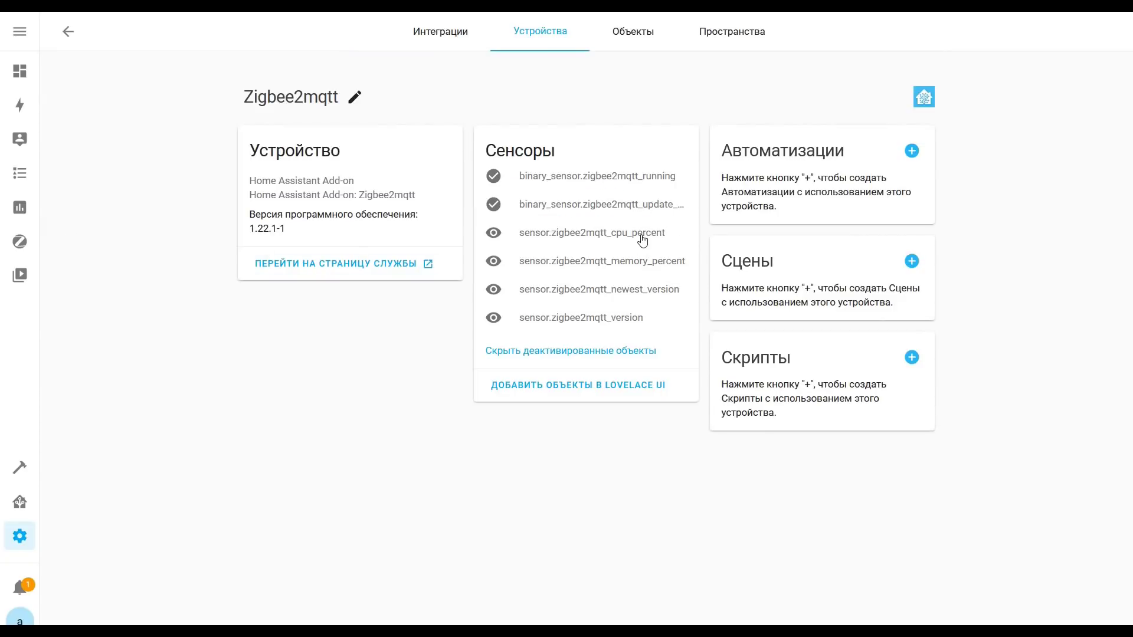
Step: Enable the version and newest-version sensors of the Zigbee2mqtt device
{"action": "left_click", "coordinate": [629, 319]}
{"action": "left_click", "coordinate": [383, 422]}
{"action": "left_click", "coordinate": [756, 522]}
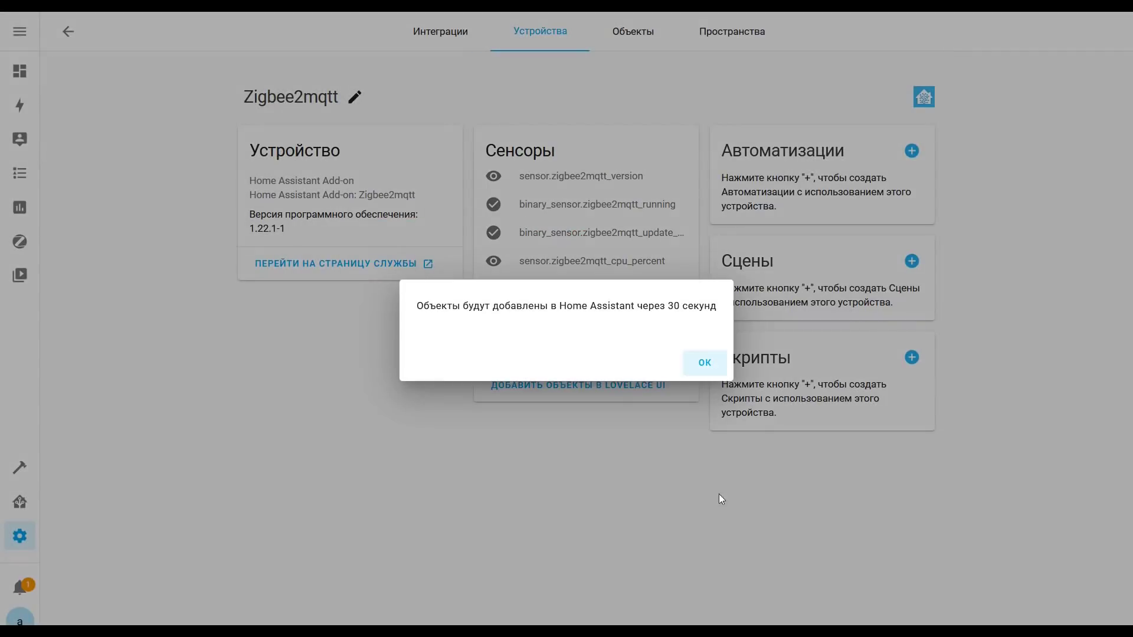
{"action": "left_click", "coordinate": [703, 367]}
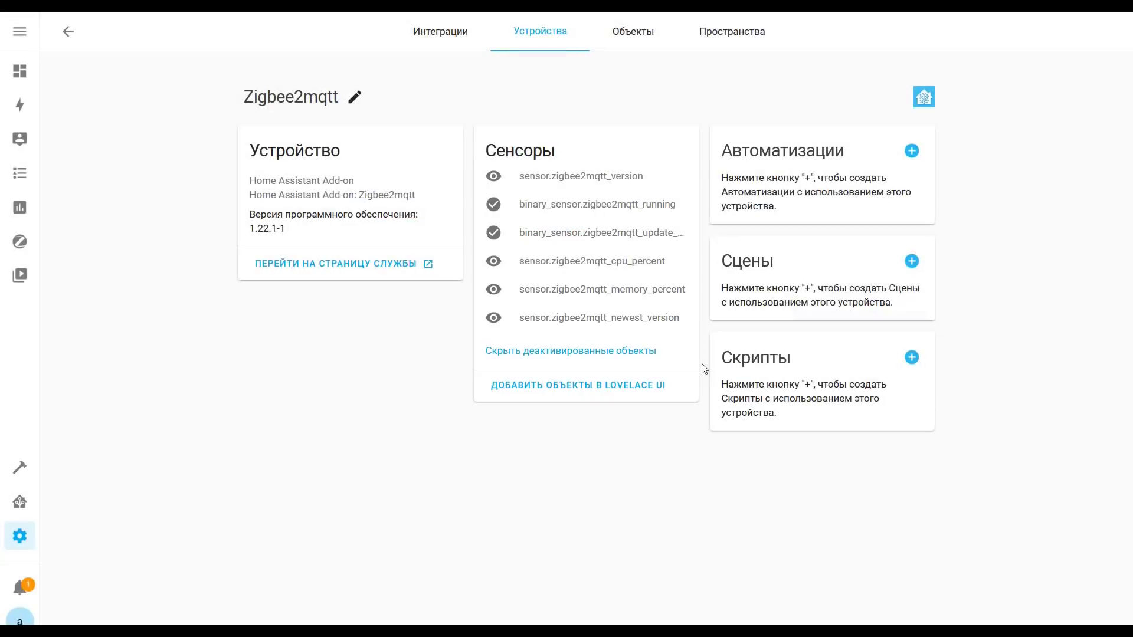
{"action": "left_click", "coordinate": [660, 322]}
{"action": "left_click", "coordinate": [389, 421]}
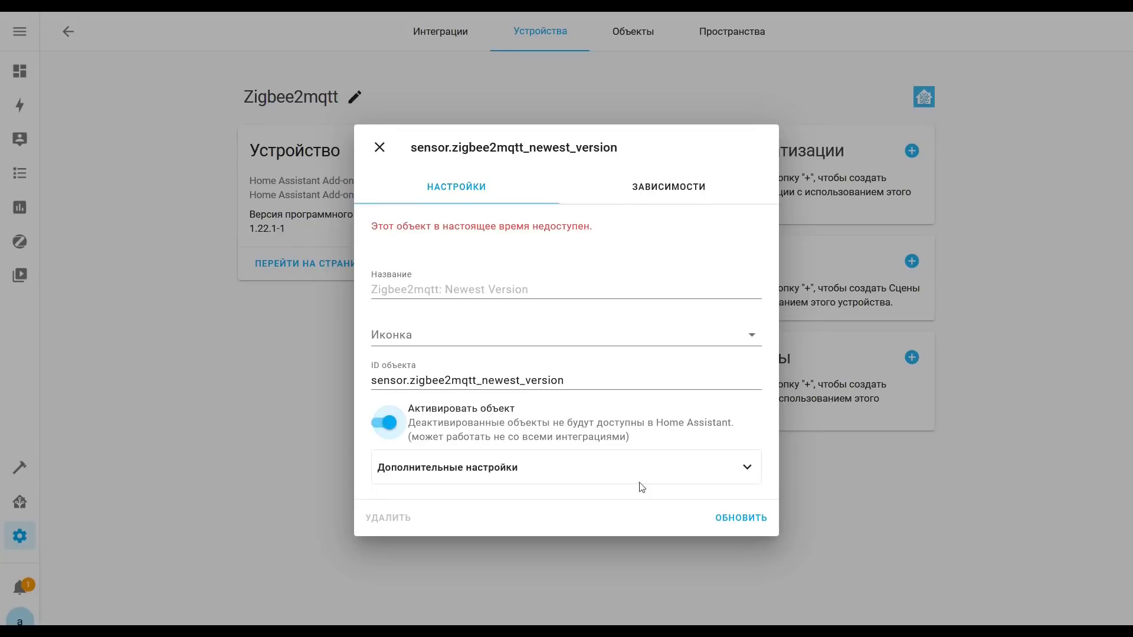
{"action": "left_click", "coordinate": [745, 524]}
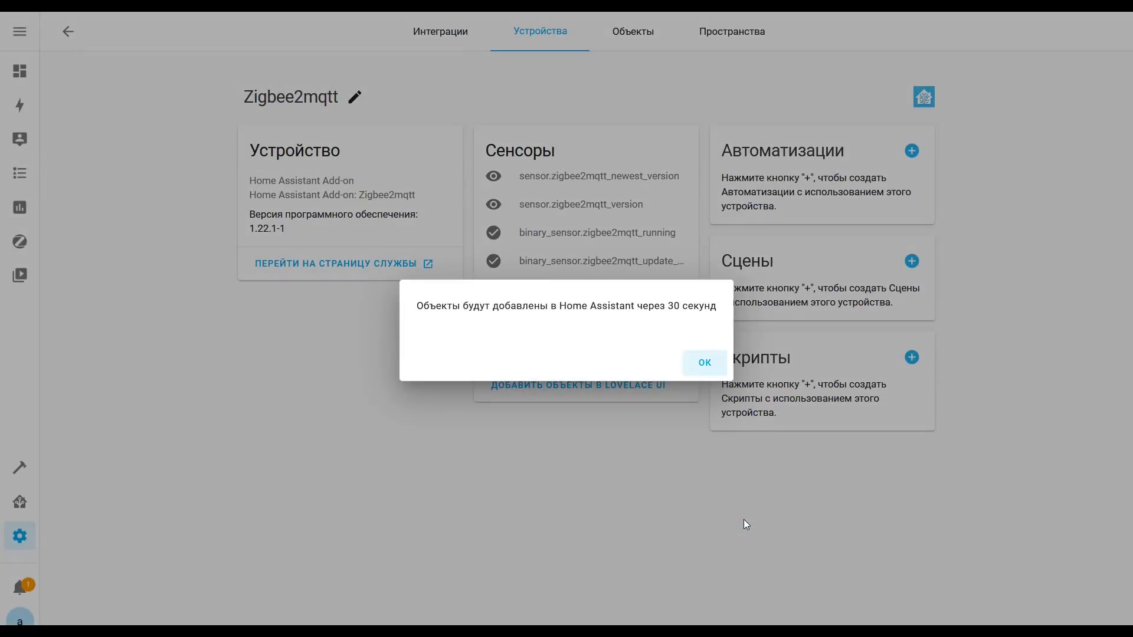
{"action": "left_click", "coordinate": [717, 367]}
Step: Restart Home Assistant from its server management settings
{"action": "left_click", "coordinate": [24, 539]}
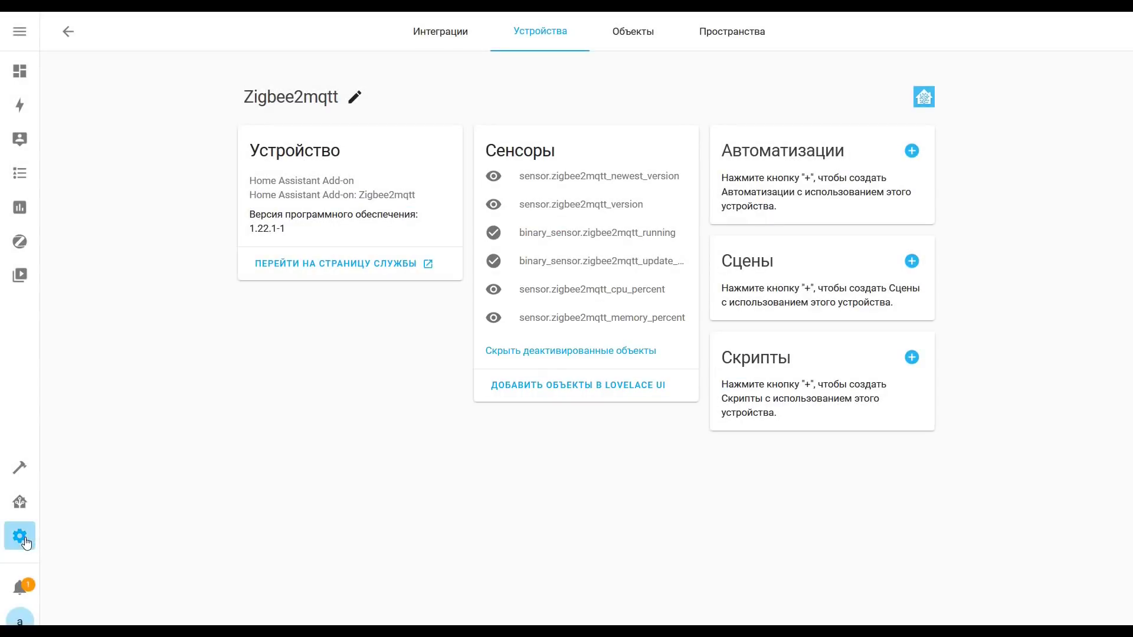
{"action": "scroll", "coordinate": [677, 508], "scroll_direction": "down", "scroll_amount": 5}
{"action": "scroll", "coordinate": [623, 520], "scroll_direction": "down", "scroll_amount": 4}
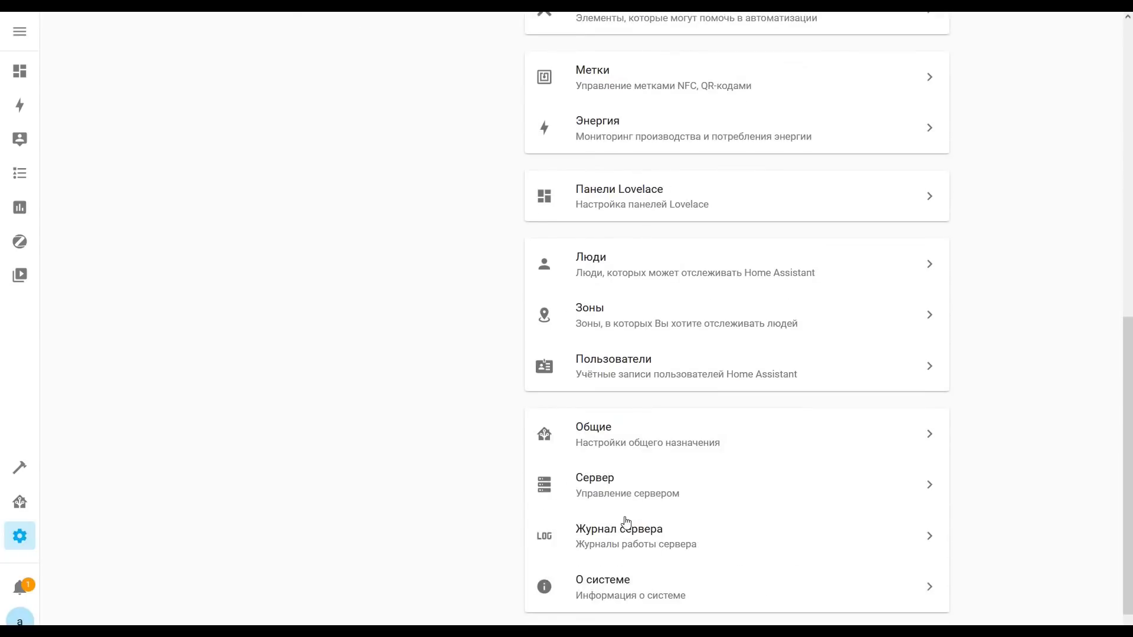
{"action": "left_click", "coordinate": [625, 492]}
{"action": "left_click", "coordinate": [577, 408]}
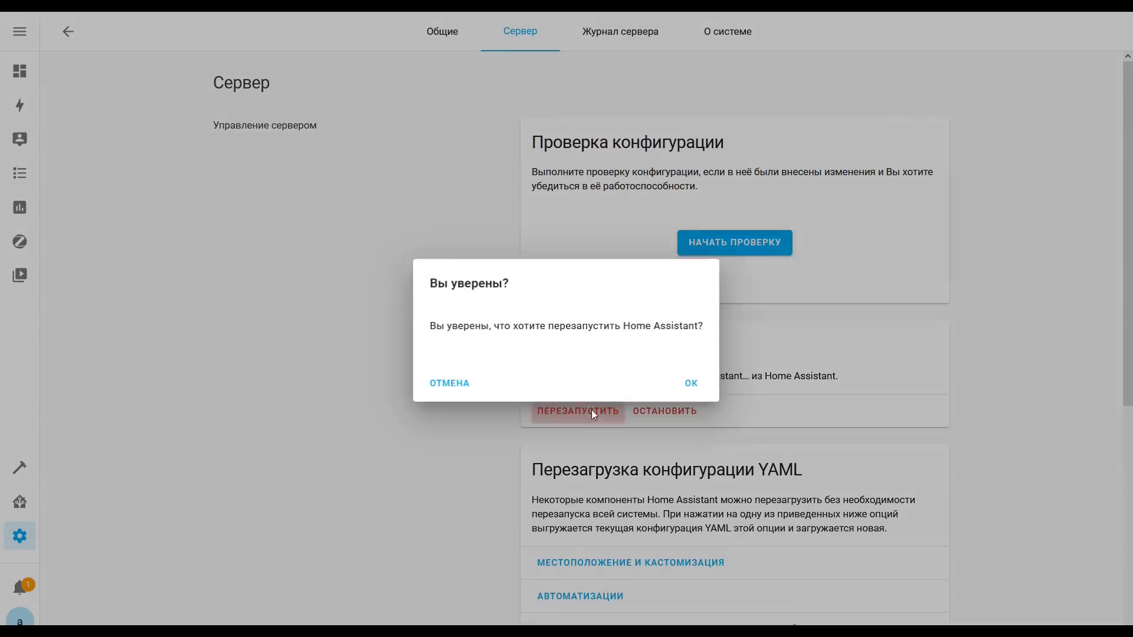
{"action": "left_click", "coordinate": [691, 381]}
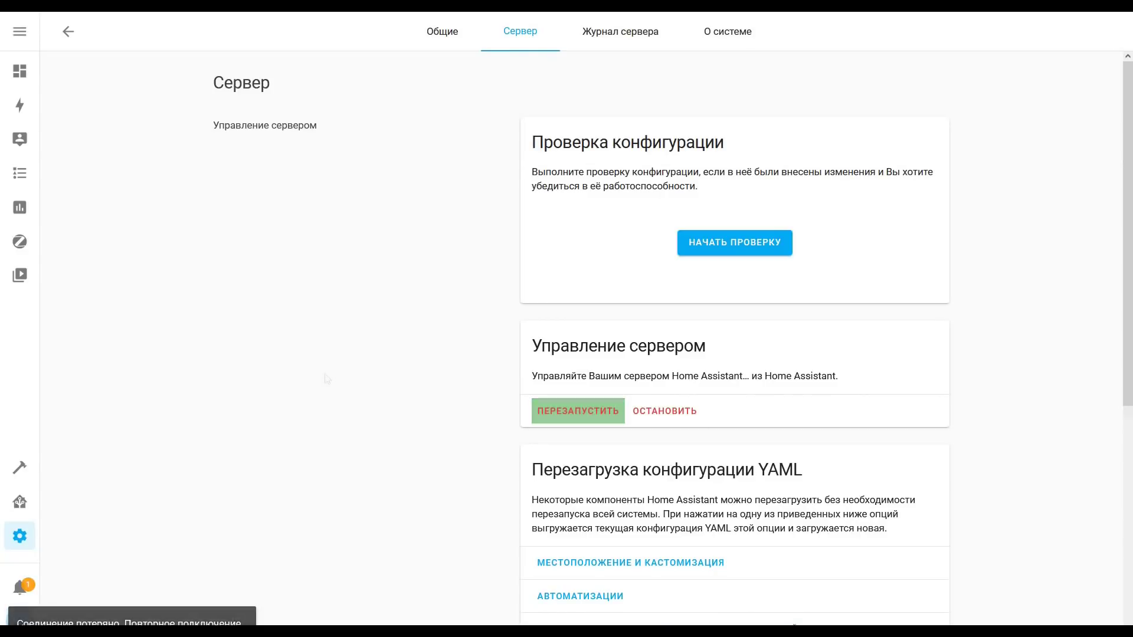
Step: Check the Zigbee2mqtt Version and Newest Version sensors and their history on the overview dashboard
{"action": "left_click", "coordinate": [27, 75]}
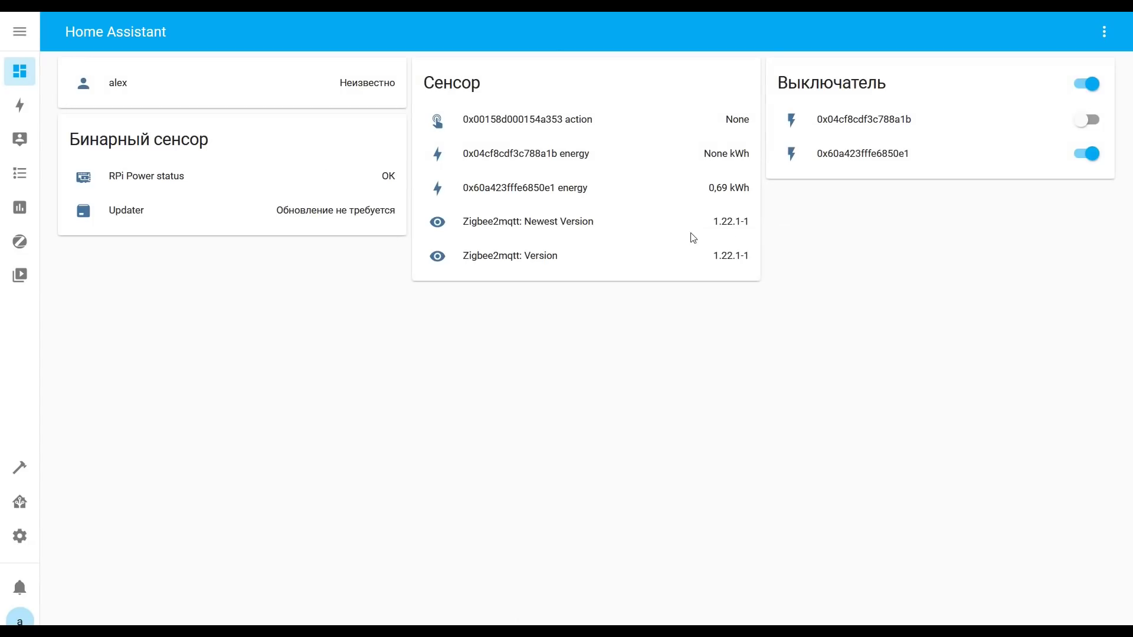
{"action": "left_click", "coordinate": [544, 256]}
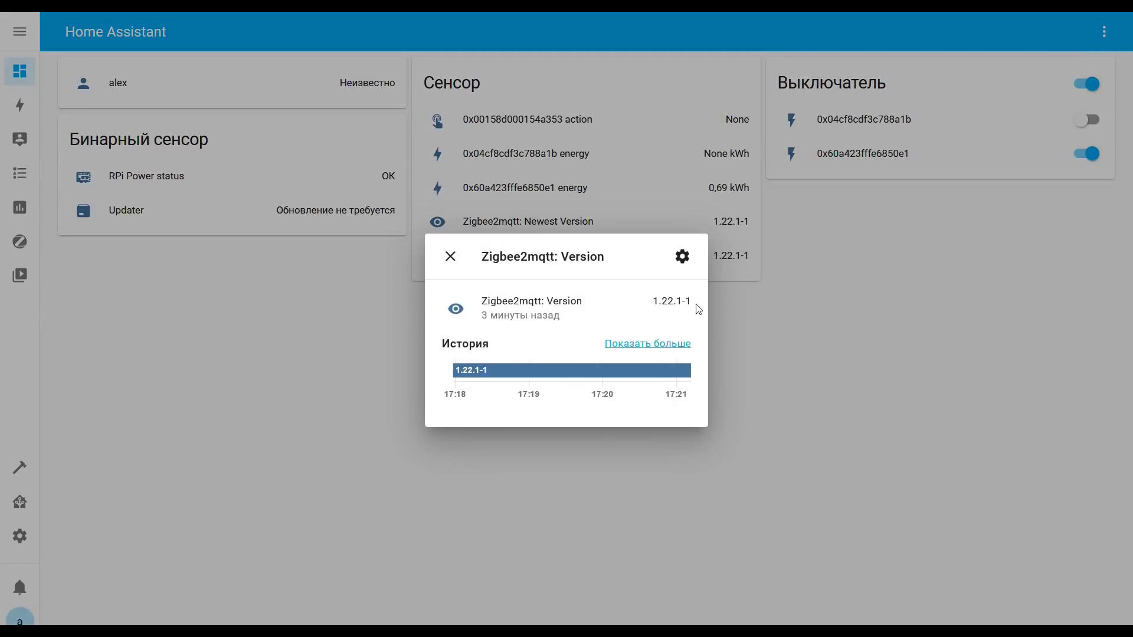
{"action": "left_click", "coordinate": [450, 257]}
{"action": "left_click", "coordinate": [514, 223]}
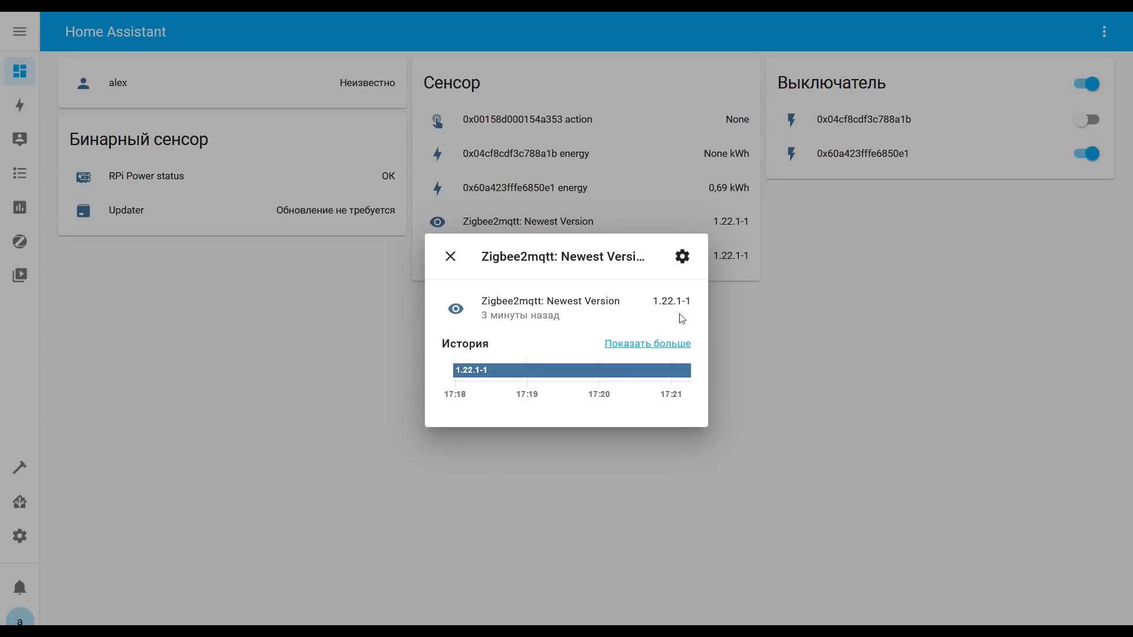
{"action": "left_click", "coordinate": [451, 257]}
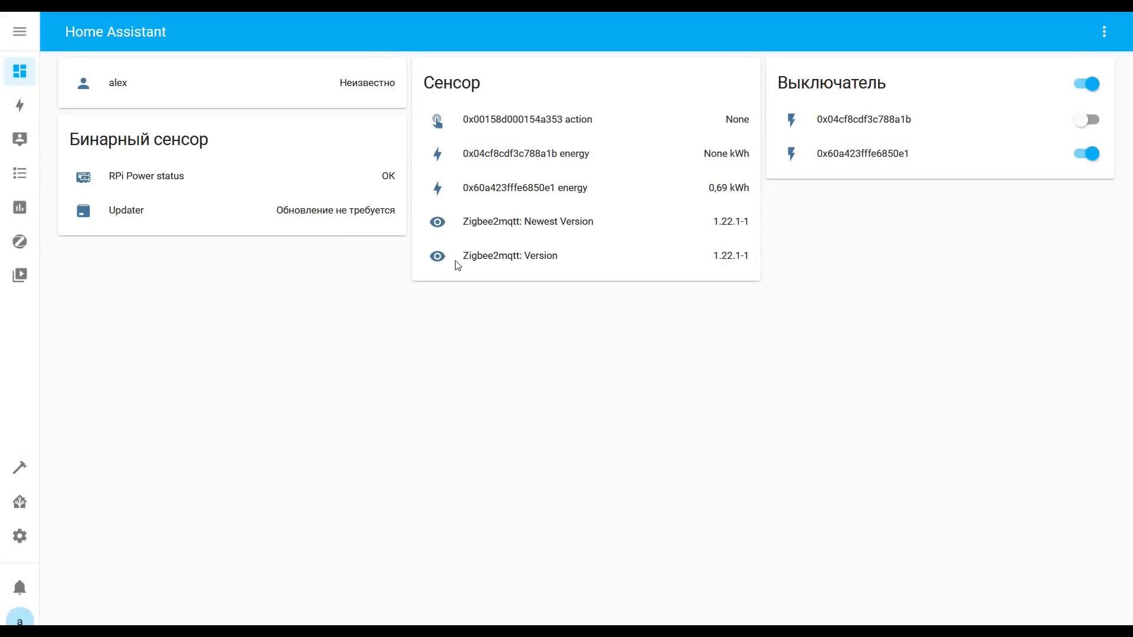
Step: Open the TuYa smart plug among the Mosquitto broker integration's devices and examine its diagnostic sensor readings
{"action": "left_click", "coordinate": [20, 536]}
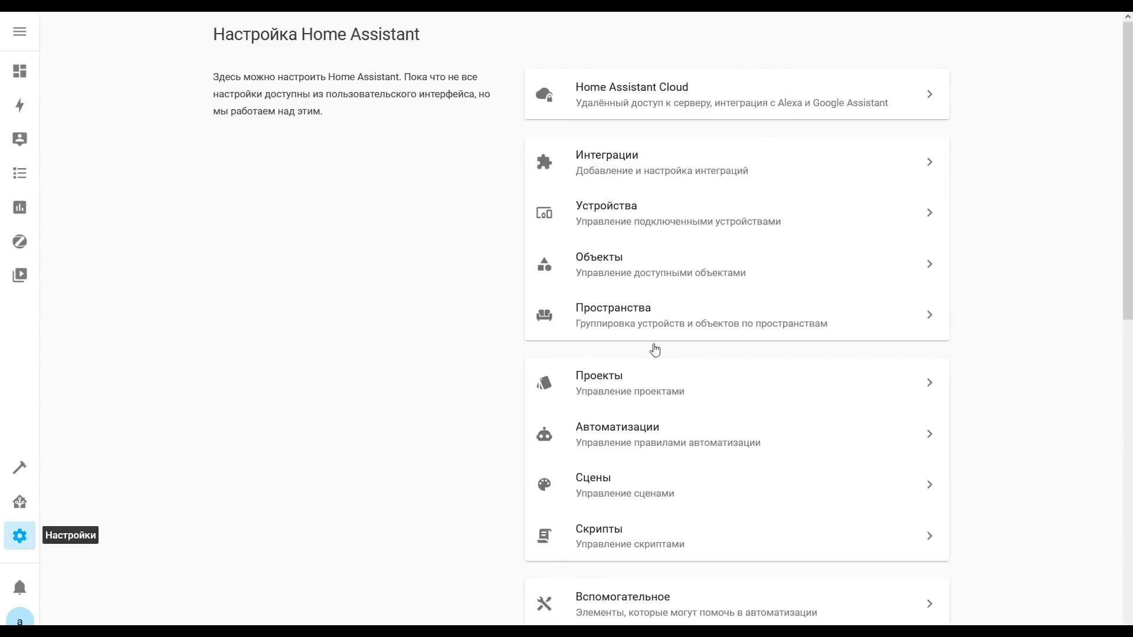
{"action": "left_click", "coordinate": [679, 177]}
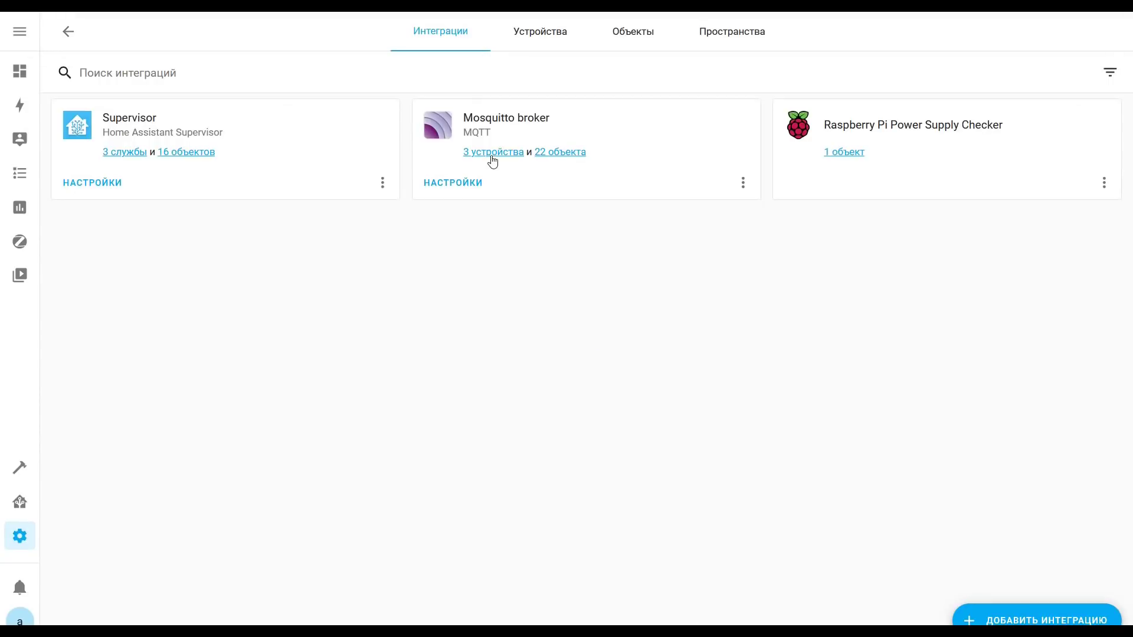
{"action": "left_click", "coordinate": [492, 156]}
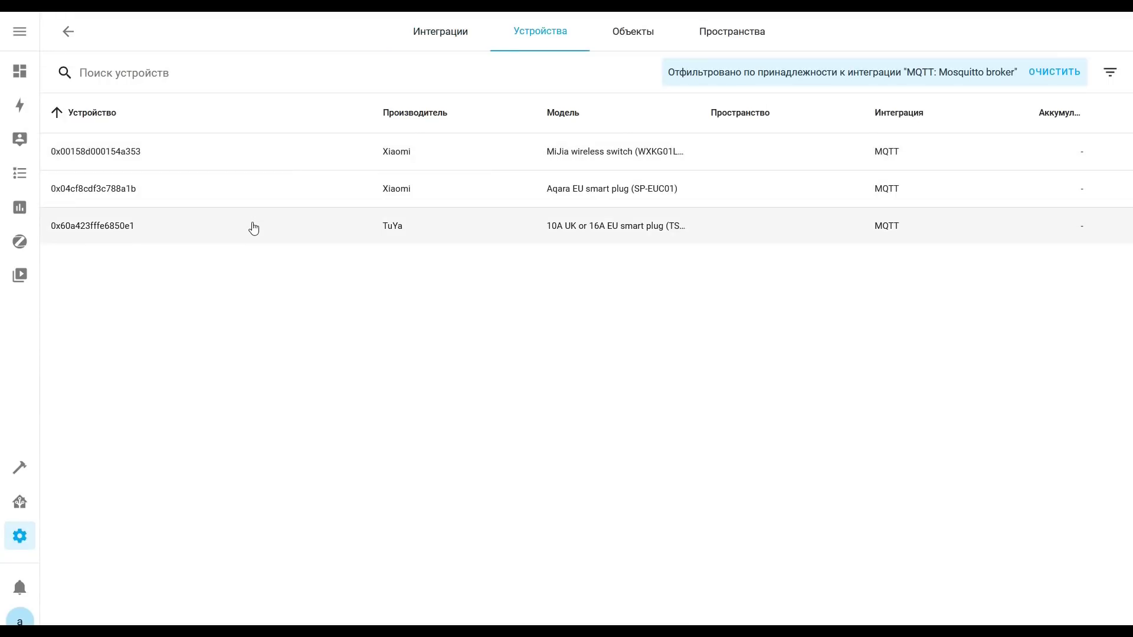
{"action": "left_click", "coordinate": [91, 227]}
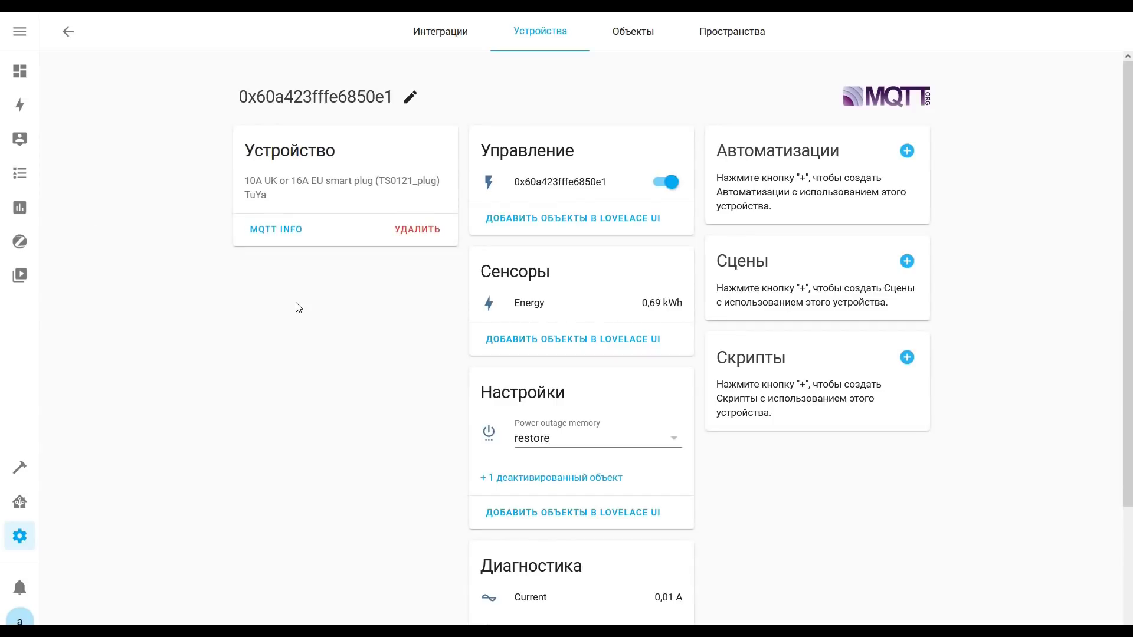
{"action": "scroll", "coordinate": [297, 307], "scroll_direction": "down", "scroll_amount": 3}
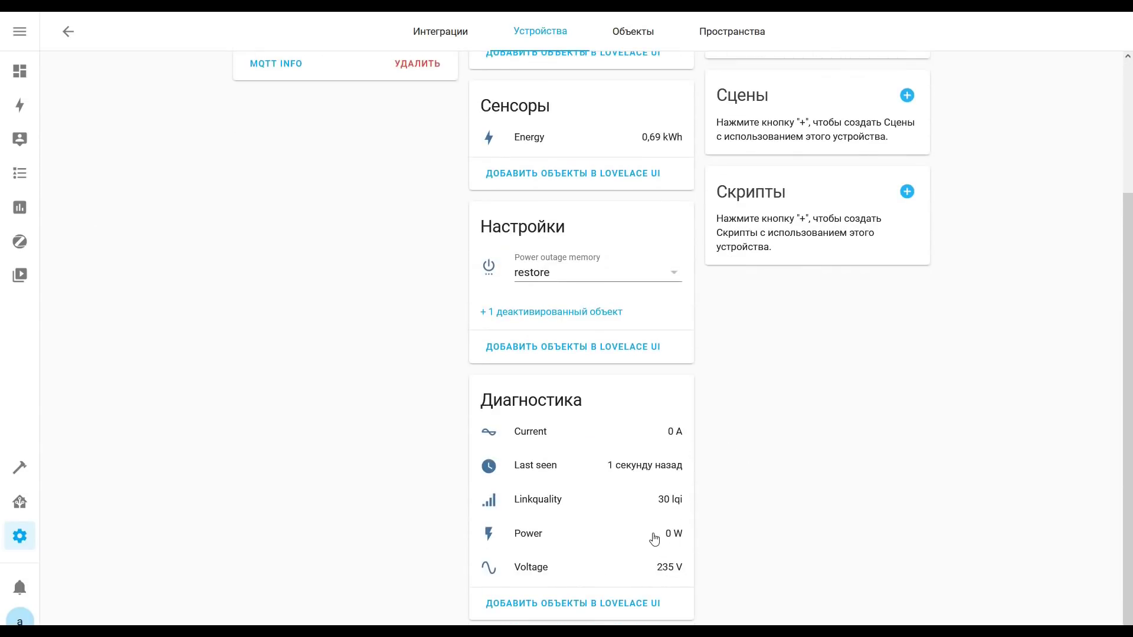
{"action": "scroll", "coordinate": [653, 537], "scroll_direction": "up", "scroll_amount": 3}
Step: Toggle the TuYa plug's power switch repeatedly to test its control
{"action": "left_click", "coordinate": [665, 185]}
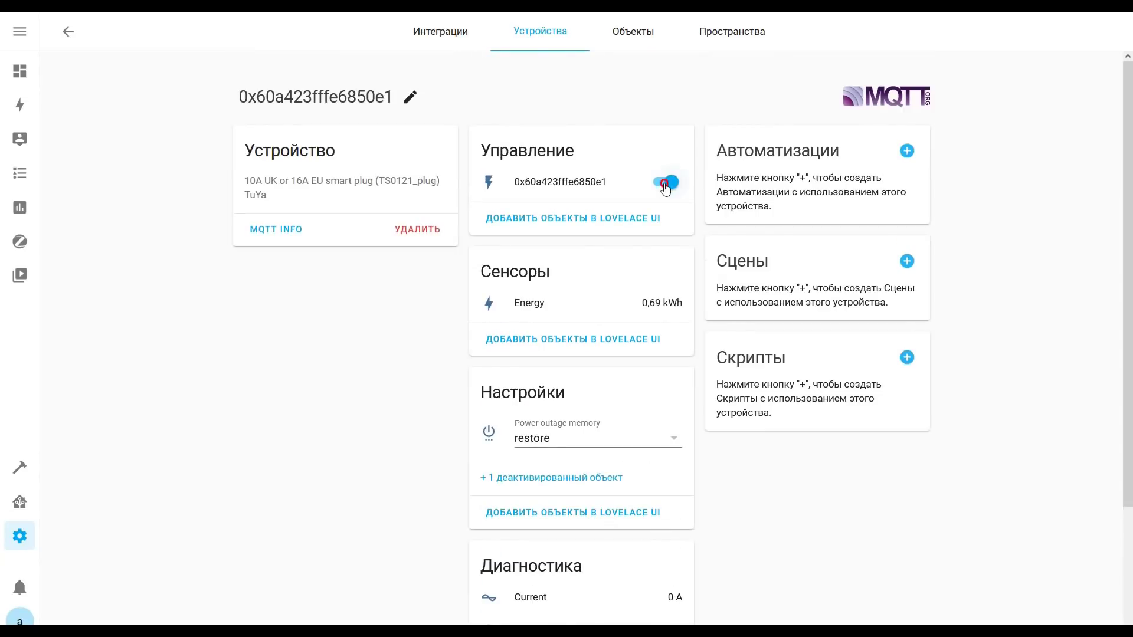
{"action": "left_click", "coordinate": [665, 184]}
{"action": "left_click", "coordinate": [665, 184]}
Step: In Zigbee2MQTT, enable Retain in the Xiaomi WXKG01LM wireless switch's settings, submit the change, and return to the device list
{"action": "left_click", "coordinate": [20, 242]}
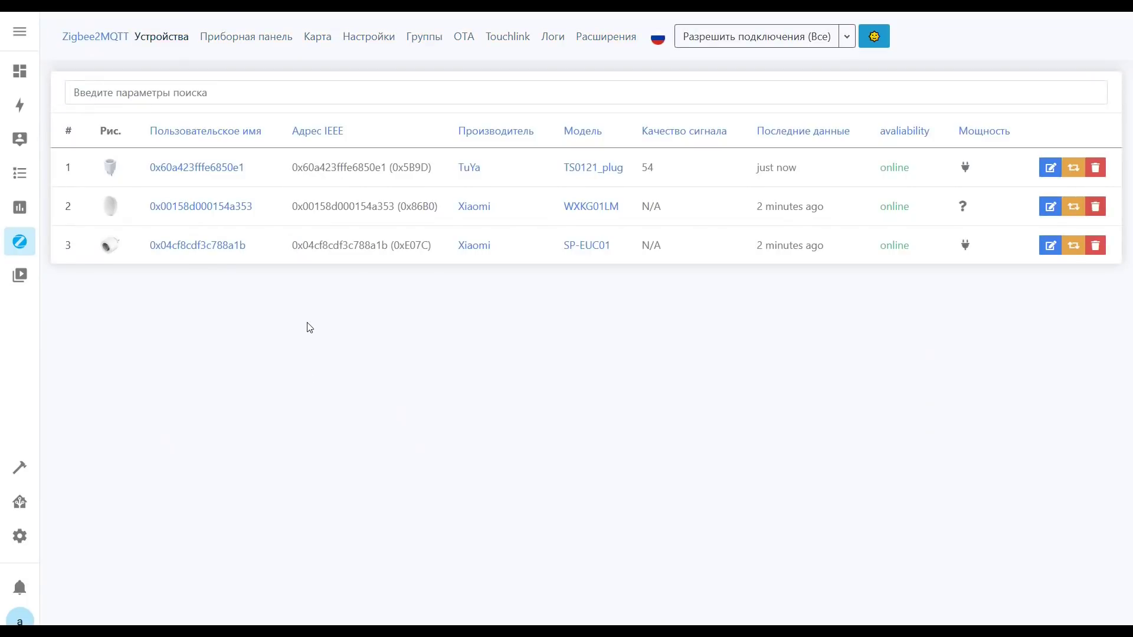
{"action": "left_click", "coordinate": [218, 208]}
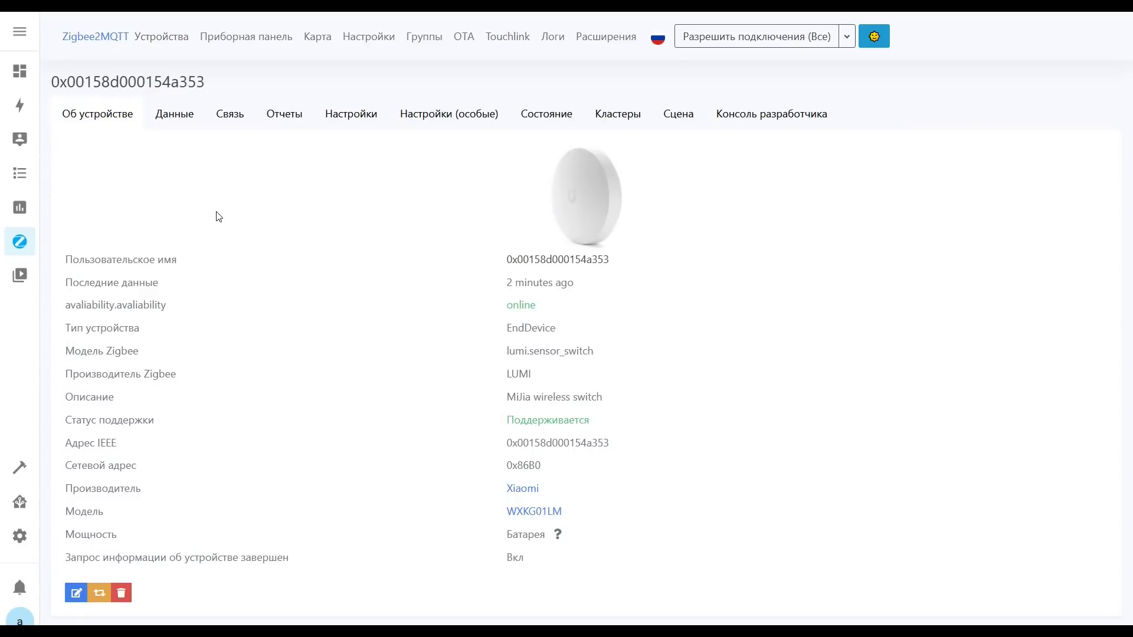
{"action": "left_click", "coordinate": [343, 117]}
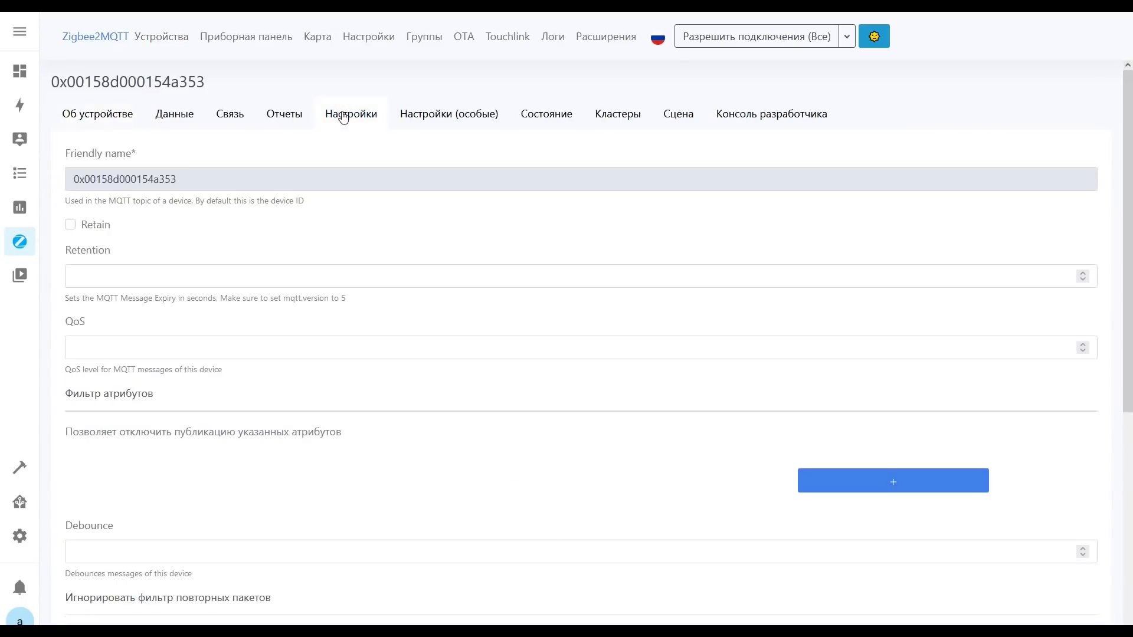
{"action": "left_click", "coordinate": [70, 227]}
{"action": "scroll", "coordinate": [96, 253], "scroll_direction": "down", "scroll_amount": 6}
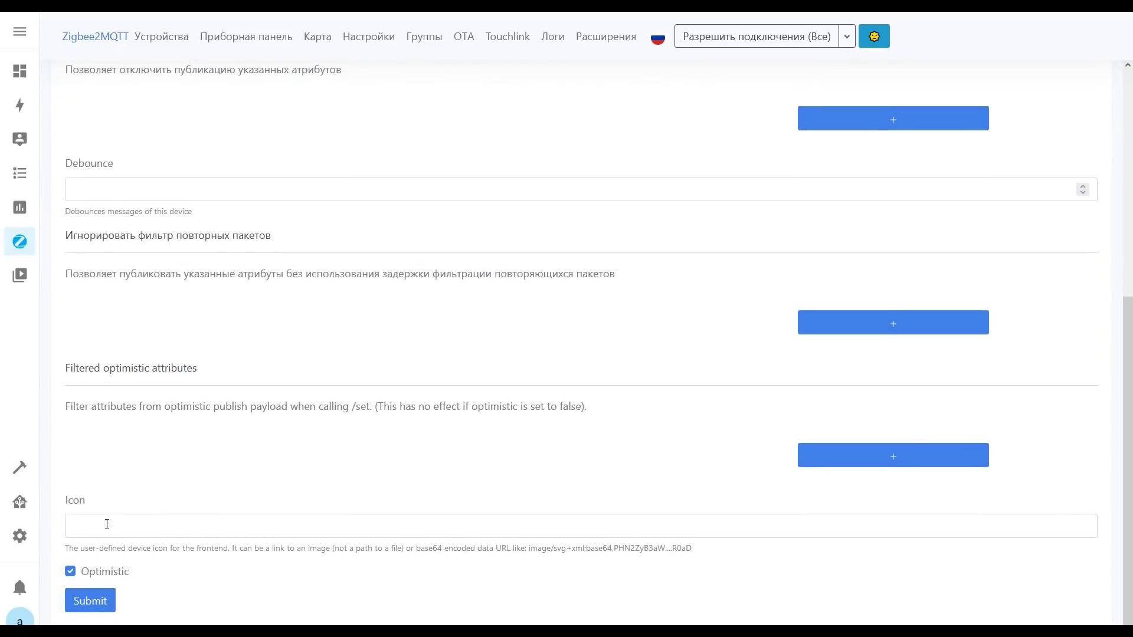
{"action": "left_click", "coordinate": [108, 606]}
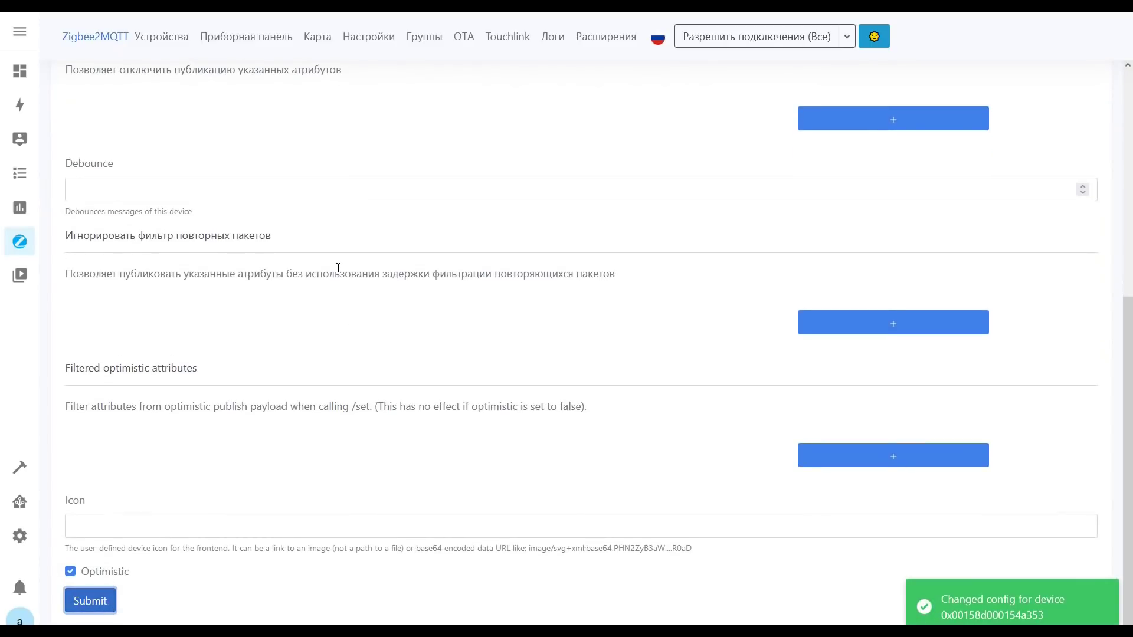
{"action": "scroll", "coordinate": [338, 267], "scroll_direction": "up", "scroll_amount": 6}
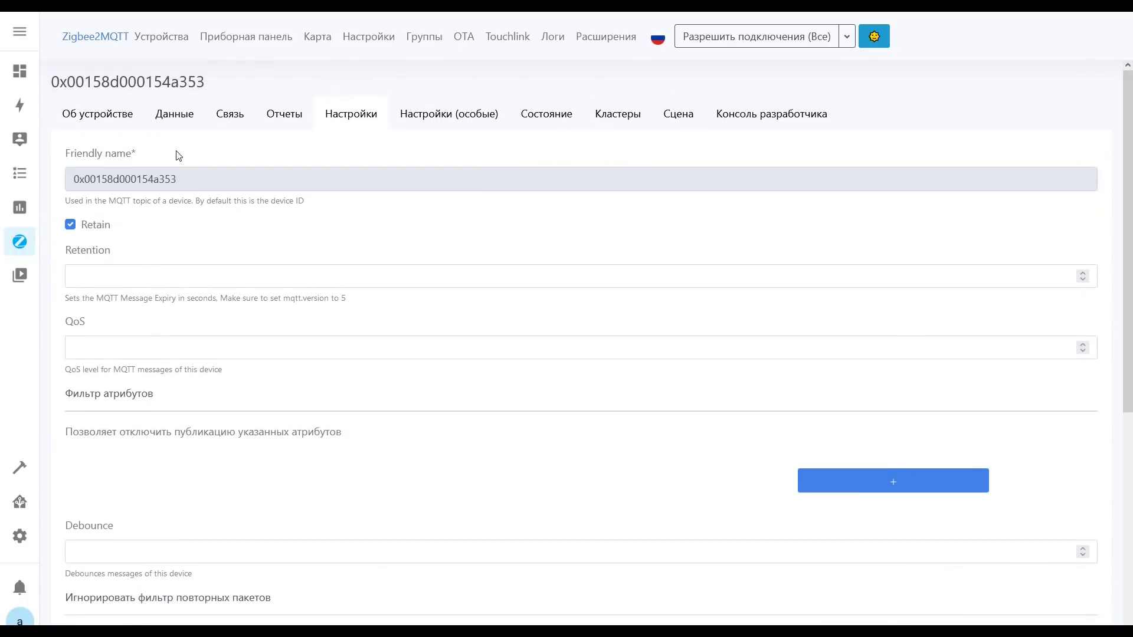
{"action": "left_click", "coordinate": [166, 40]}
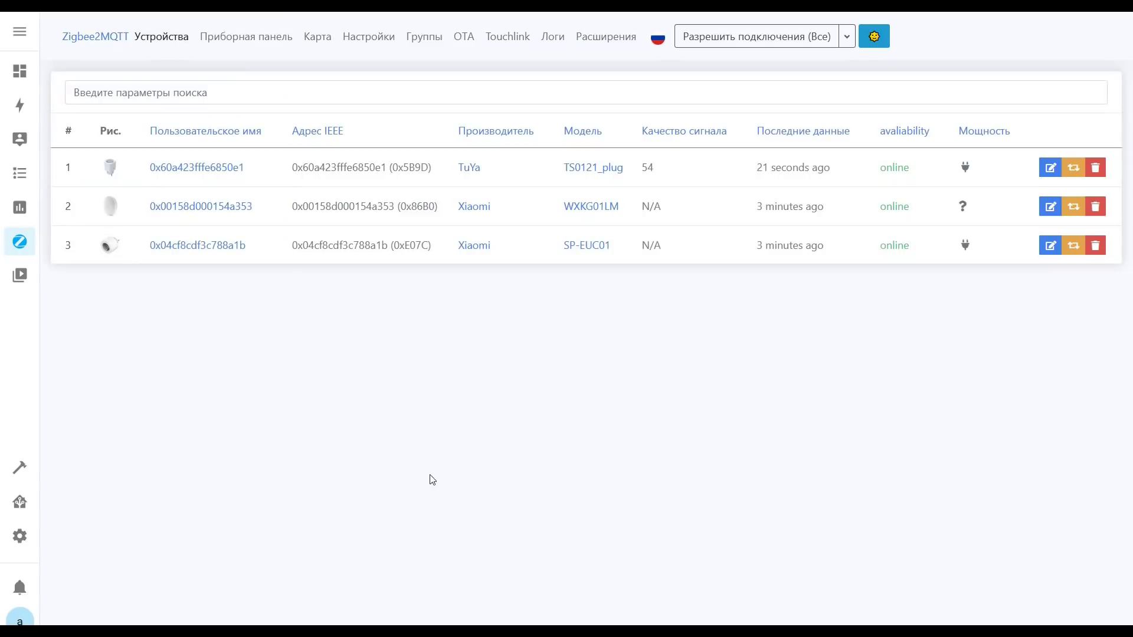